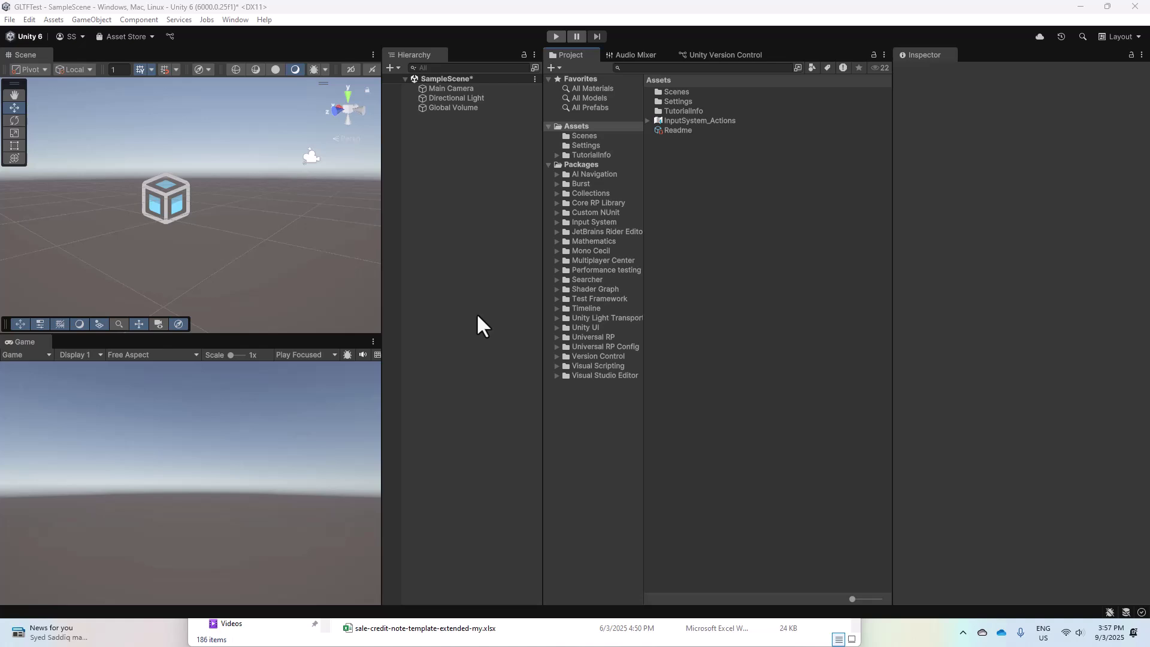
- Install the com.unity.cloud.gltfast package by name through the Package Manager, then close it
{"action": "left_click", "coordinate": [231, 17]}
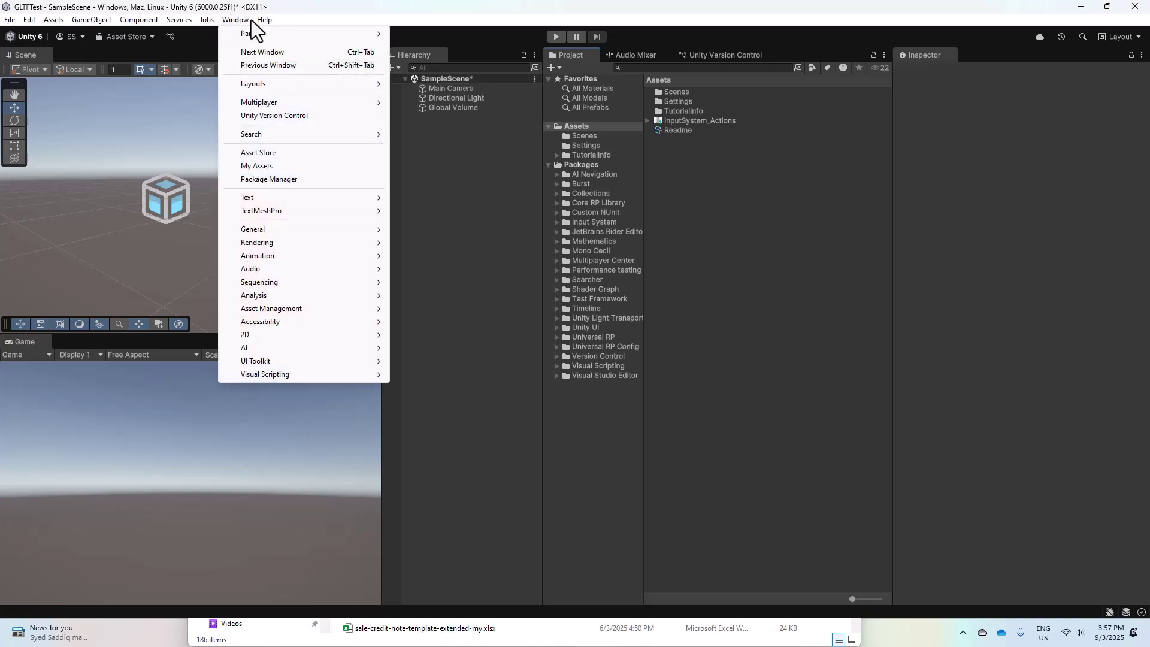
{"action": "mouse_move", "coordinate": [264, 19]}
{"action": "left_click", "coordinate": [259, 183]}
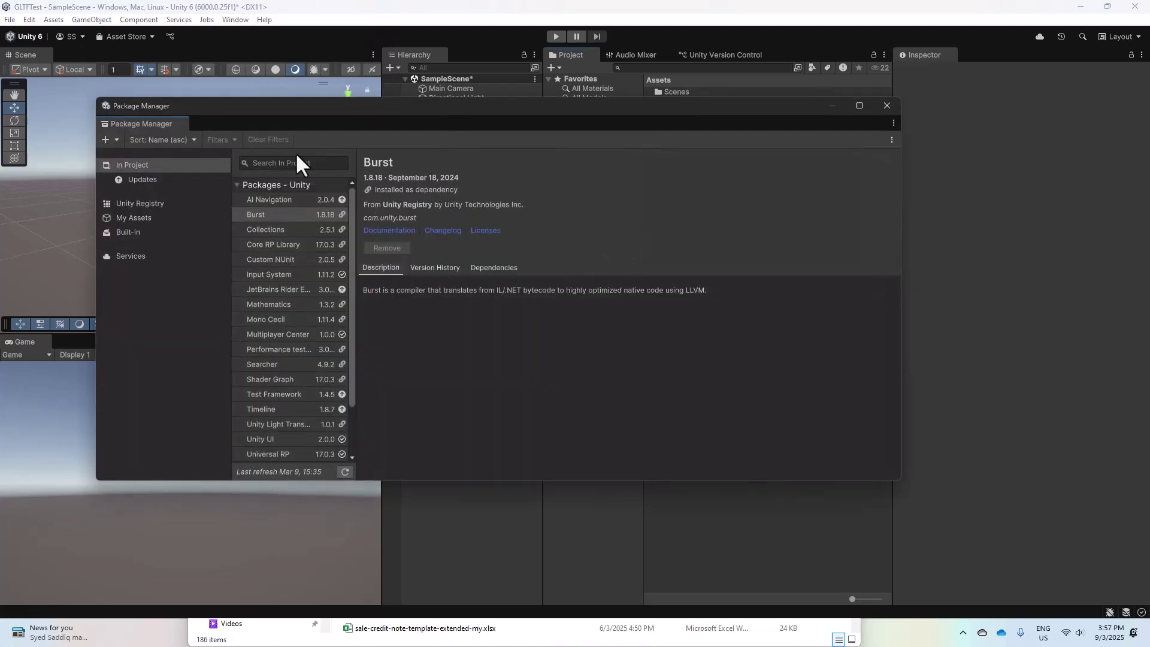
{"action": "left_click", "coordinate": [110, 139]}
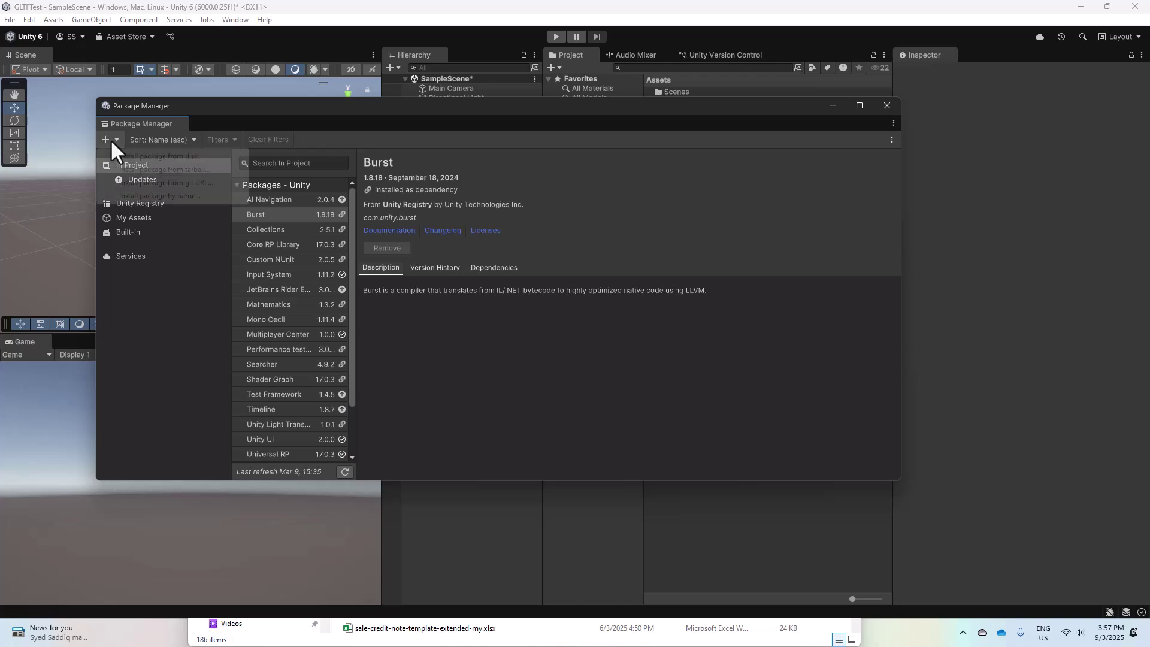
{"action": "left_click", "coordinate": [170, 193]}
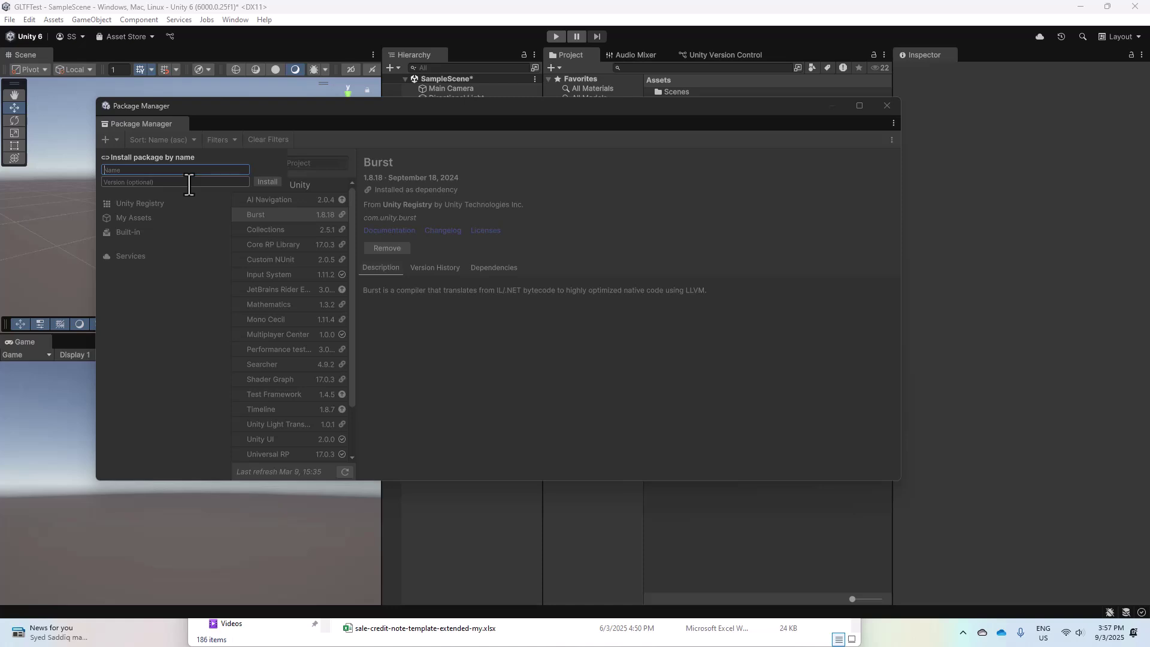
{"action": "type", "text": "com.u"}
{"action": "type", "text": "nity.cl"}
{"action": "type", "text": "oud."}
{"action": "type", "text": "gltfas"}
{"action": "type", "text": "t"}
{"action": "left_click", "coordinate": [267, 181]}
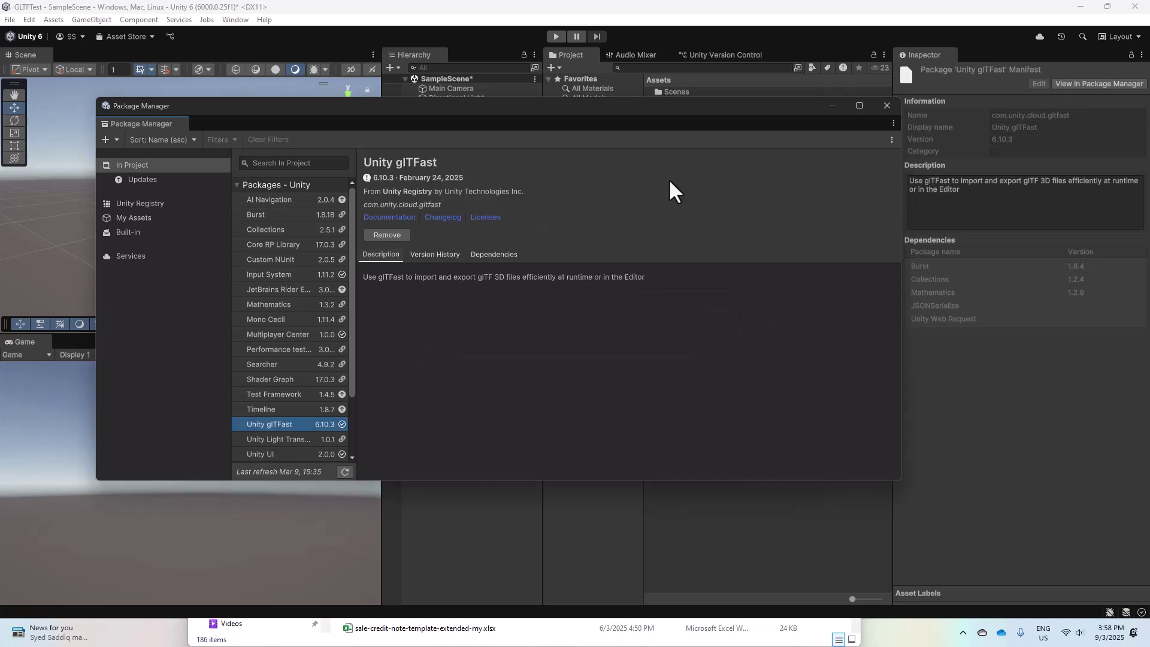
{"action": "left_click", "coordinate": [885, 109]}
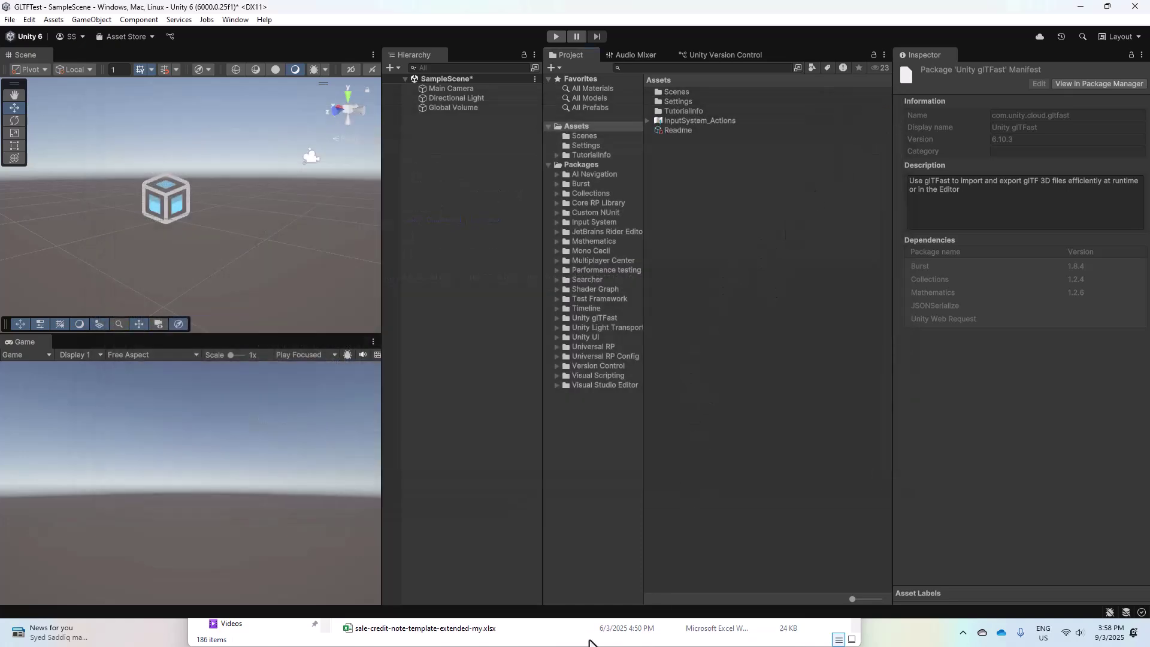
- Download Meshy's turtle-palace model in glb format and reveal the file in the Downloads folder
{"action": "key", "text": "alt+Tab"}
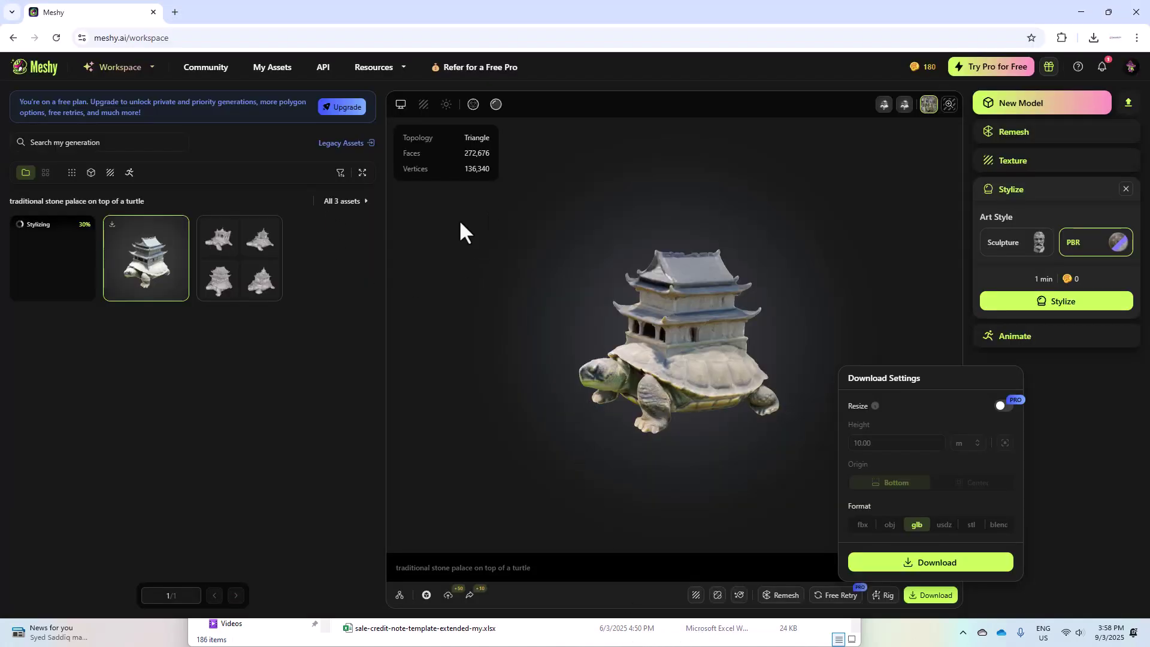
{"action": "left_click", "coordinate": [728, 246]}
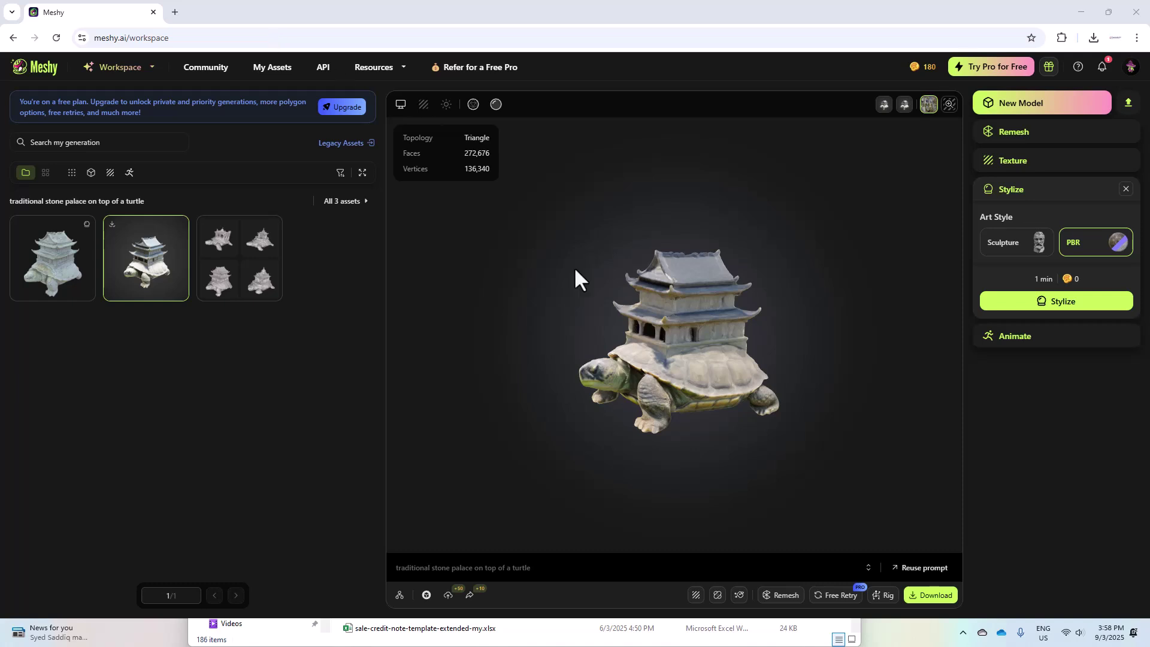
{"action": "left_click", "coordinate": [936, 595]}
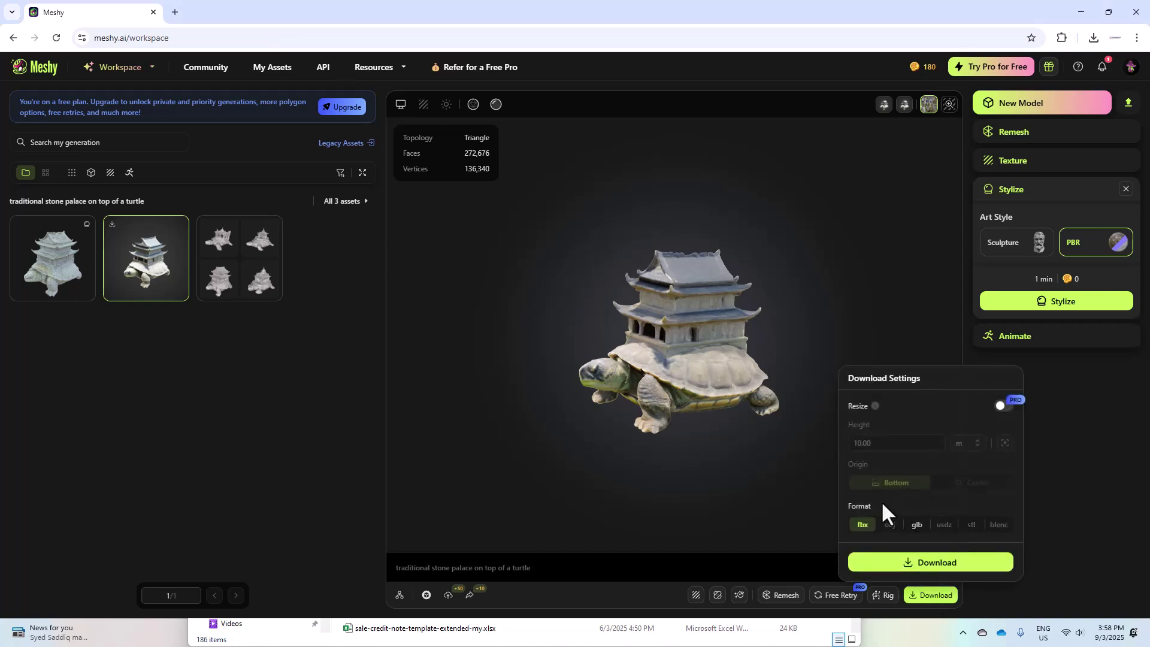
{"action": "left_click", "coordinate": [923, 532]}
{"action": "left_click", "coordinate": [932, 569]}
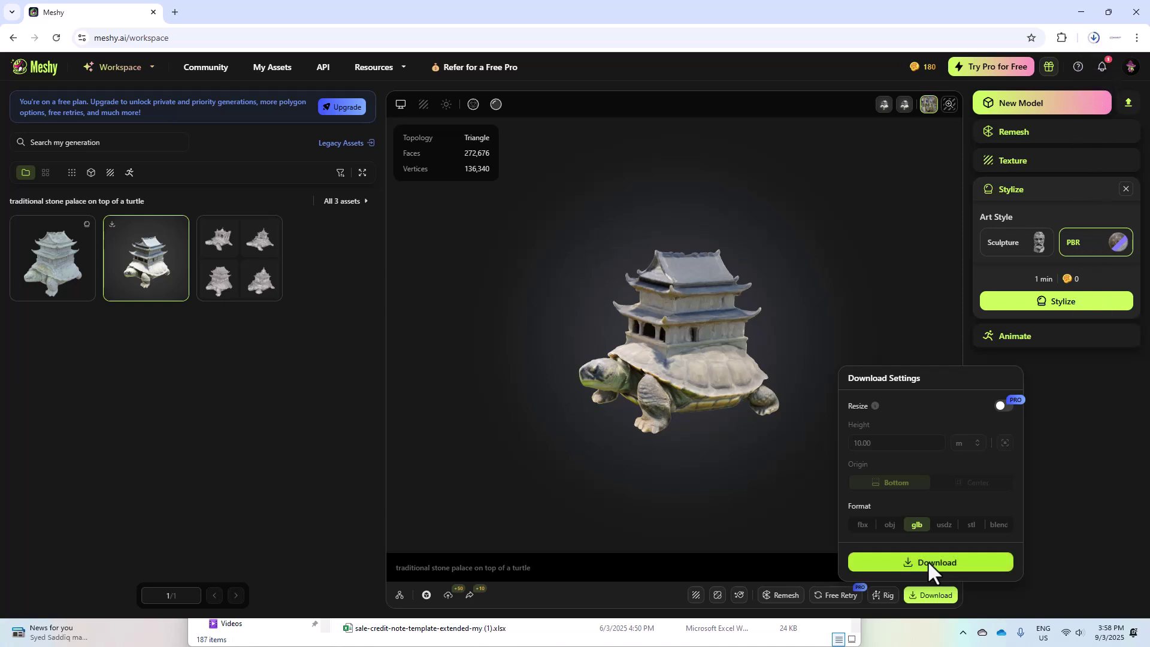
{"action": "left_click", "coordinate": [1093, 38]}
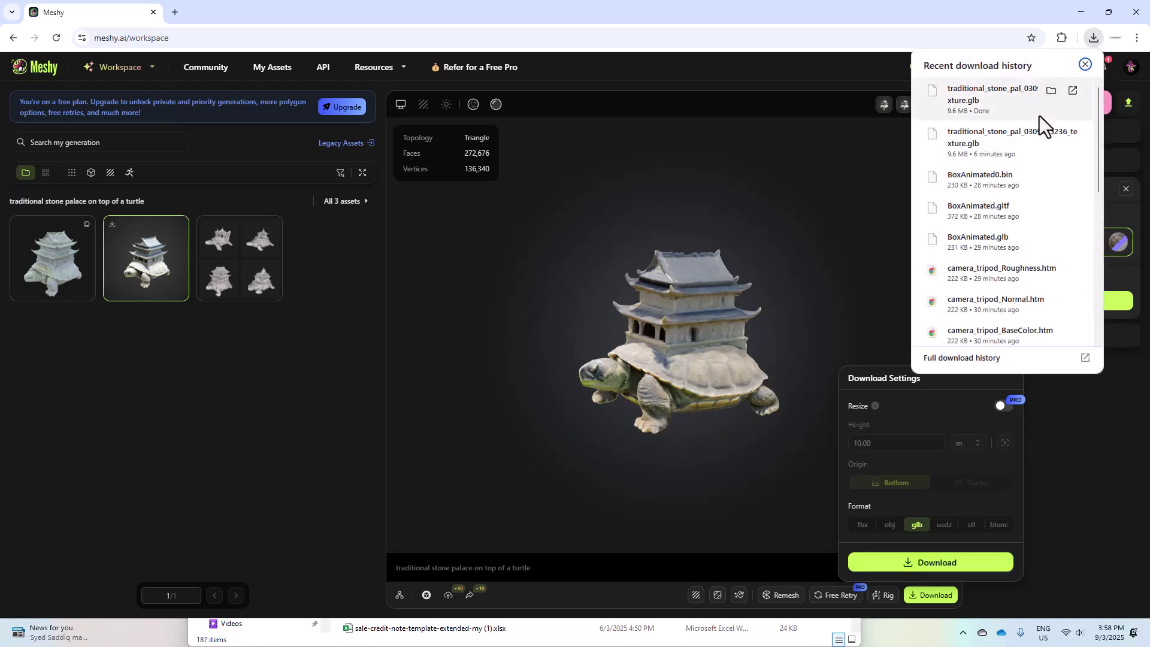
{"action": "left_click", "coordinate": [1052, 94]}
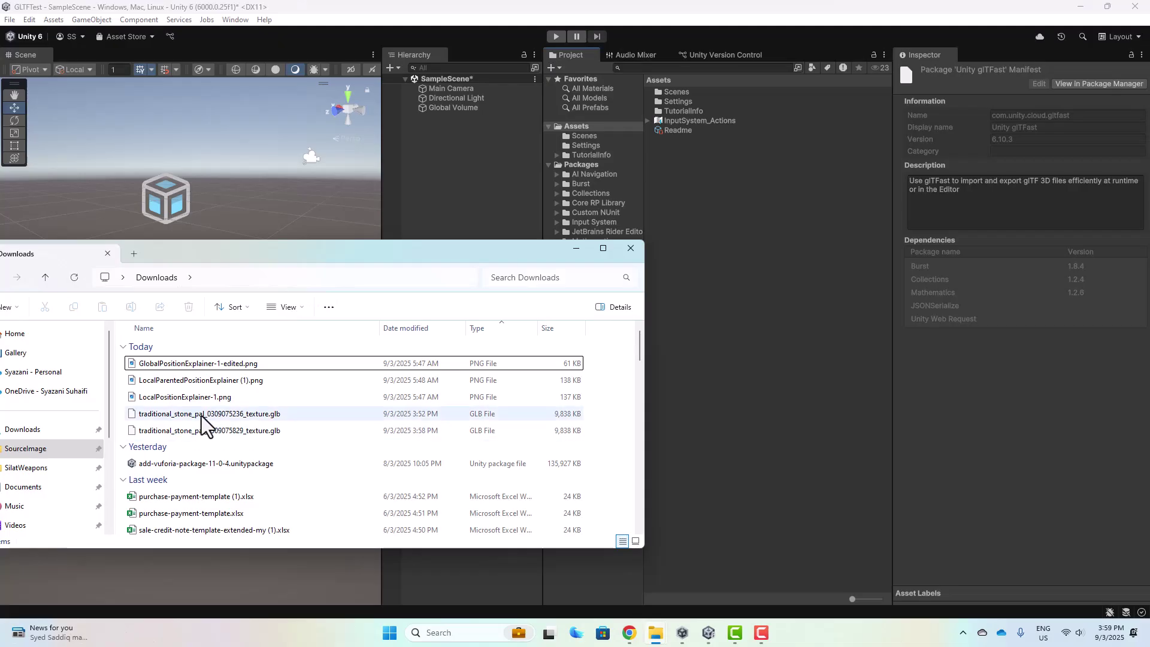
- Import the turtle-palace glb from Explorer into the project's Assets folder
{"action": "left_click_drag", "start_coordinate": [201, 416], "coordinate": [743, 183]}
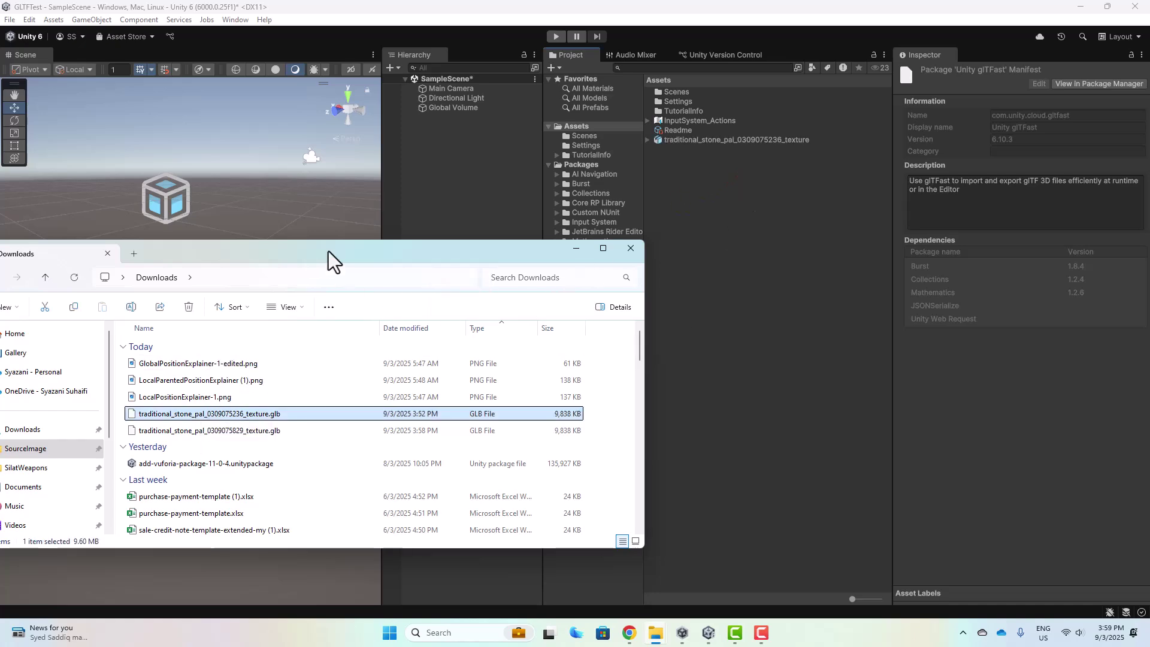
{"action": "left_click_drag", "start_coordinate": [328, 250], "coordinate": [575, 538]}
{"action": "left_click", "coordinate": [775, 208]}
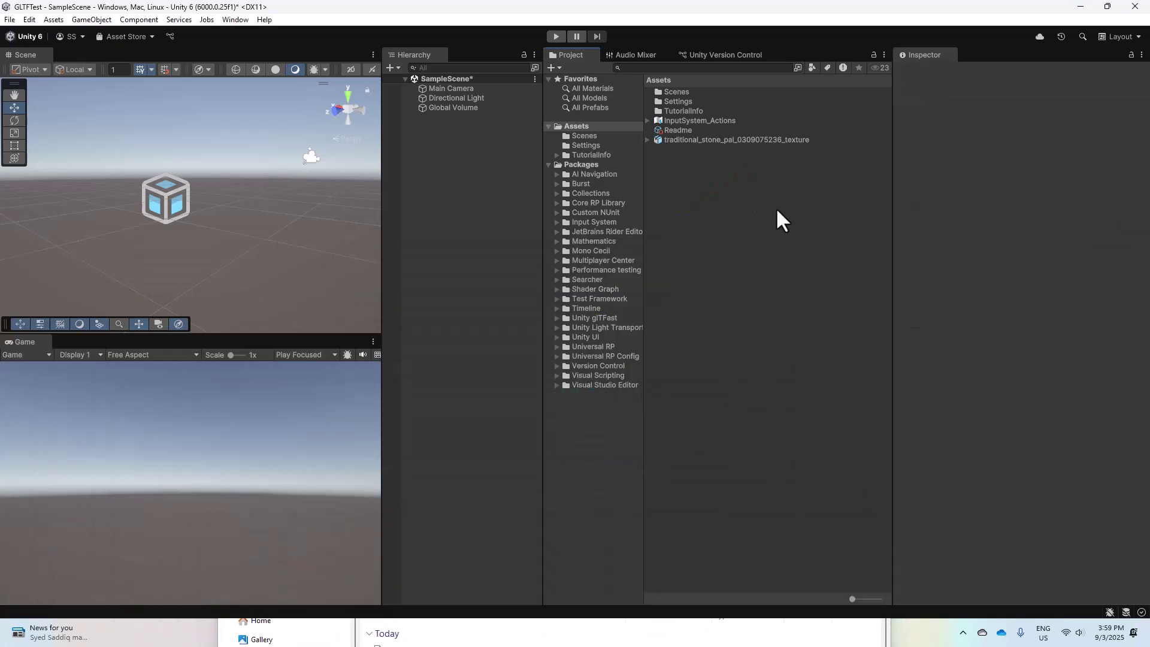
- Review the turtle-palace asset's import settings and place the model into SampleScene
{"action": "left_click", "coordinate": [773, 139]}
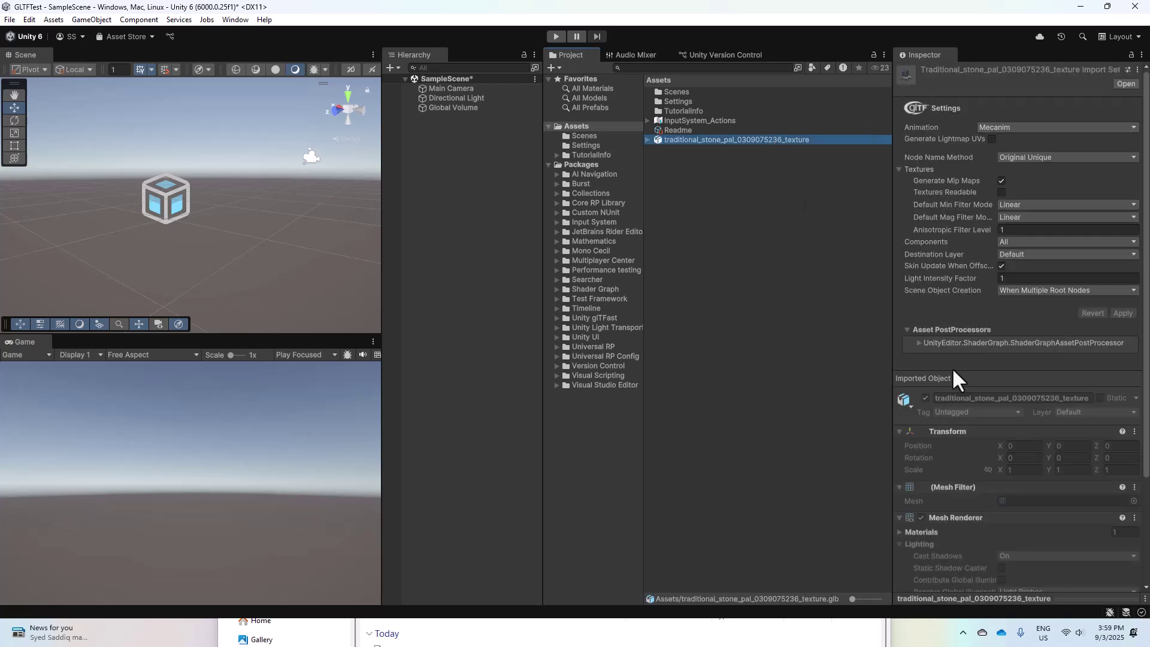
{"action": "scroll", "coordinate": [968, 448], "scroll_direction": "down", "scroll_amount": 2}
{"action": "scroll", "coordinate": [979, 440], "scroll_direction": "up", "scroll_amount": 2}
{"action": "scroll", "coordinate": [971, 372], "scroll_direction": "down", "scroll_amount": 3}
{"action": "scroll", "coordinate": [974, 348], "scroll_direction": "up", "scroll_amount": 3}
{"action": "left_click_drag", "start_coordinate": [765, 139], "coordinate": [214, 213]}
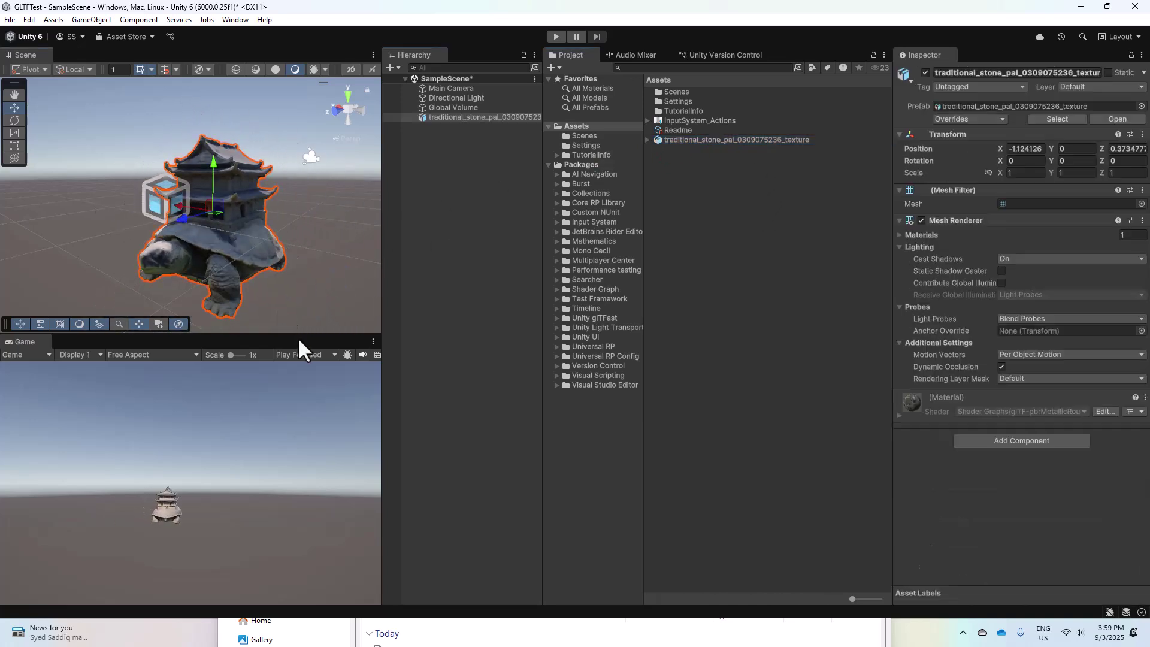
{"action": "left_click", "coordinate": [312, 273]}
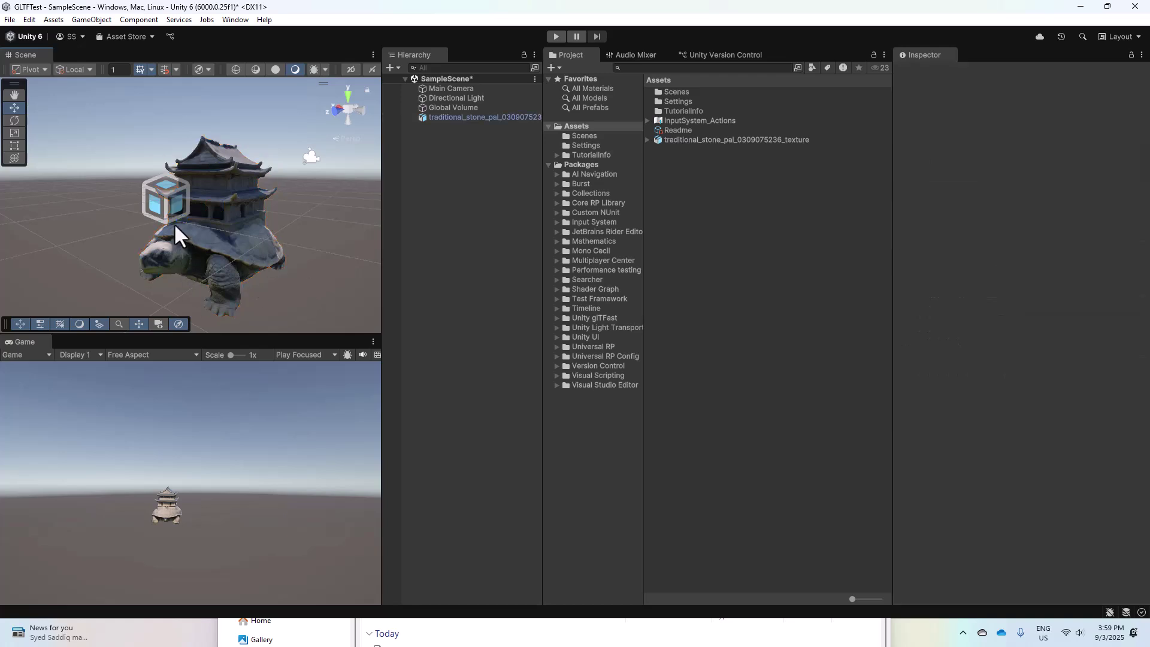
- Orbit the Scene view around the turtle-palace model
{"action": "mouse_move", "coordinate": [173, 223]}
{"action": "left_mouse_down", "text": "alt"}
{"action": "mouse_move", "coordinate": [423, 109]}
{"action": "mouse_move", "coordinate": [597, 284]}
{"action": "mouse_move", "coordinate": [153, 217]}
{"action": "left_mouse_up", "text": "alt"}
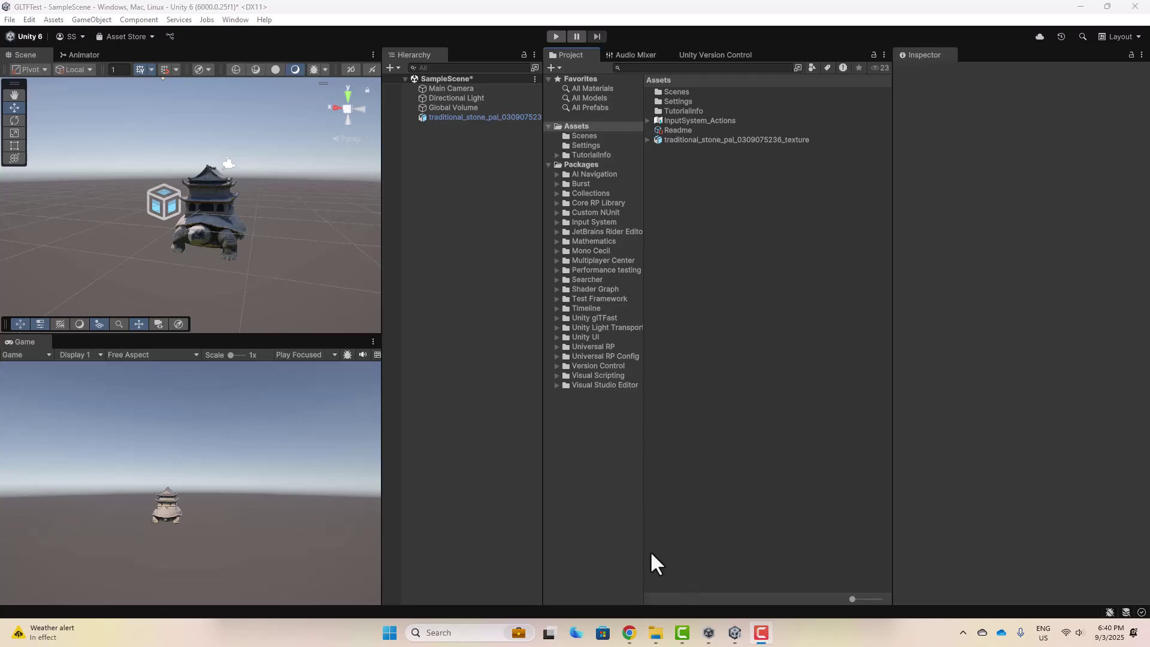
- Download Meshy's walking ninja in glb format as Animation_Walking_withSkin (1).glb
{"action": "left_click", "coordinate": [630, 634]}
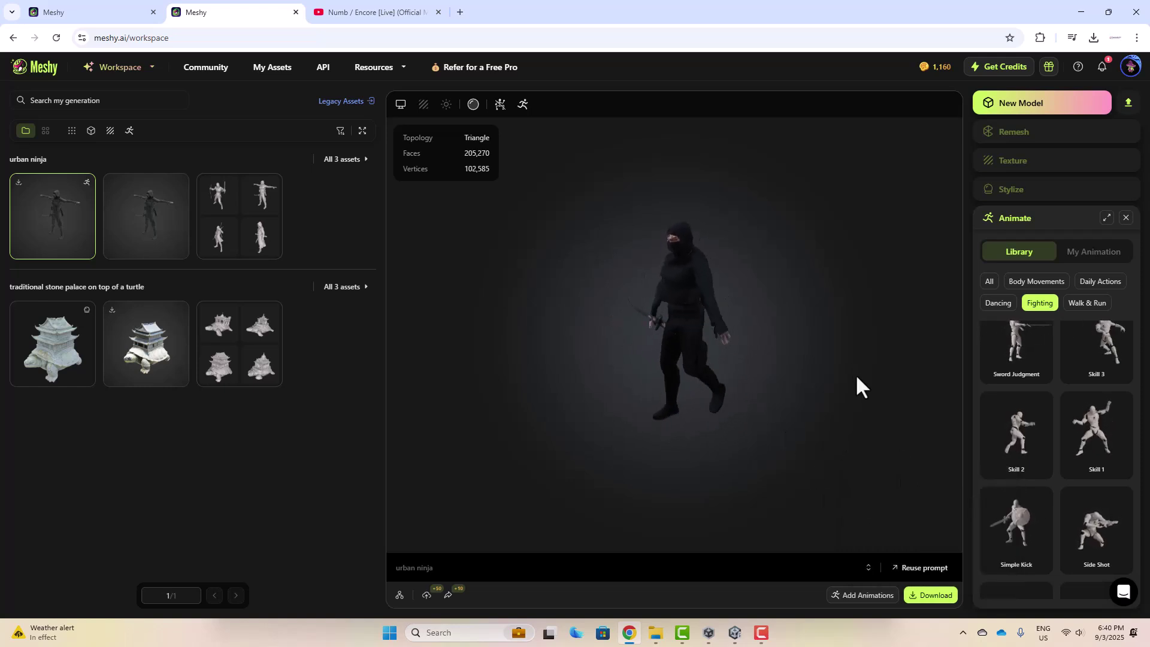
{"action": "mouse_move", "coordinate": [934, 596]}
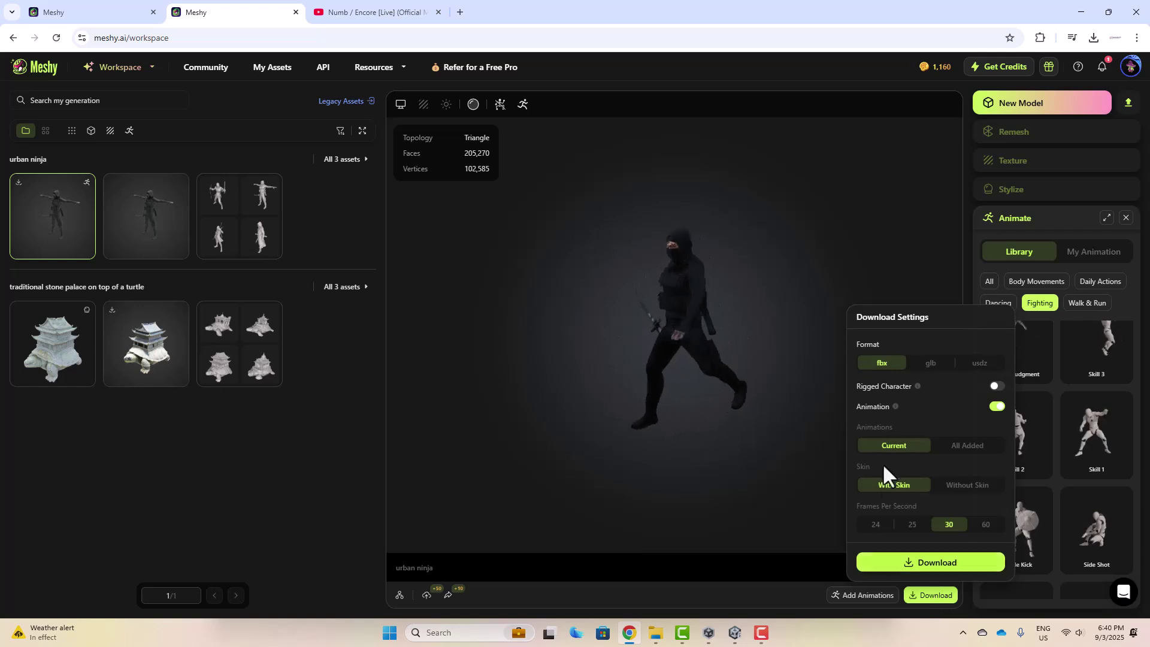
{"action": "left_click", "coordinate": [932, 365]}
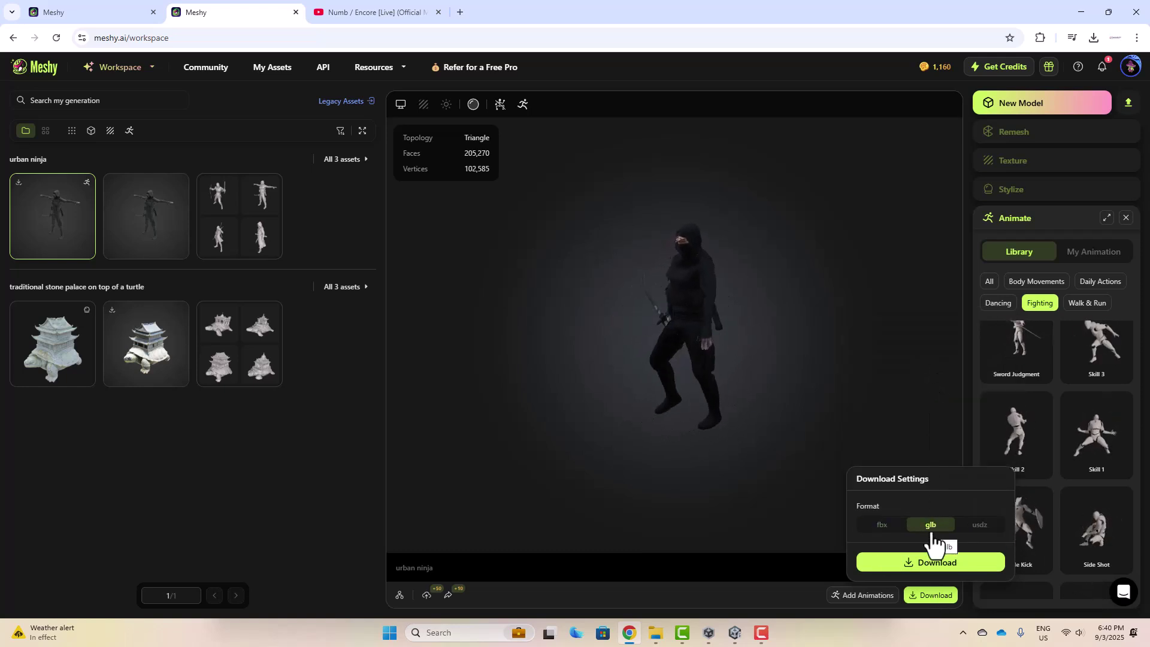
{"action": "left_click", "coordinate": [921, 563]}
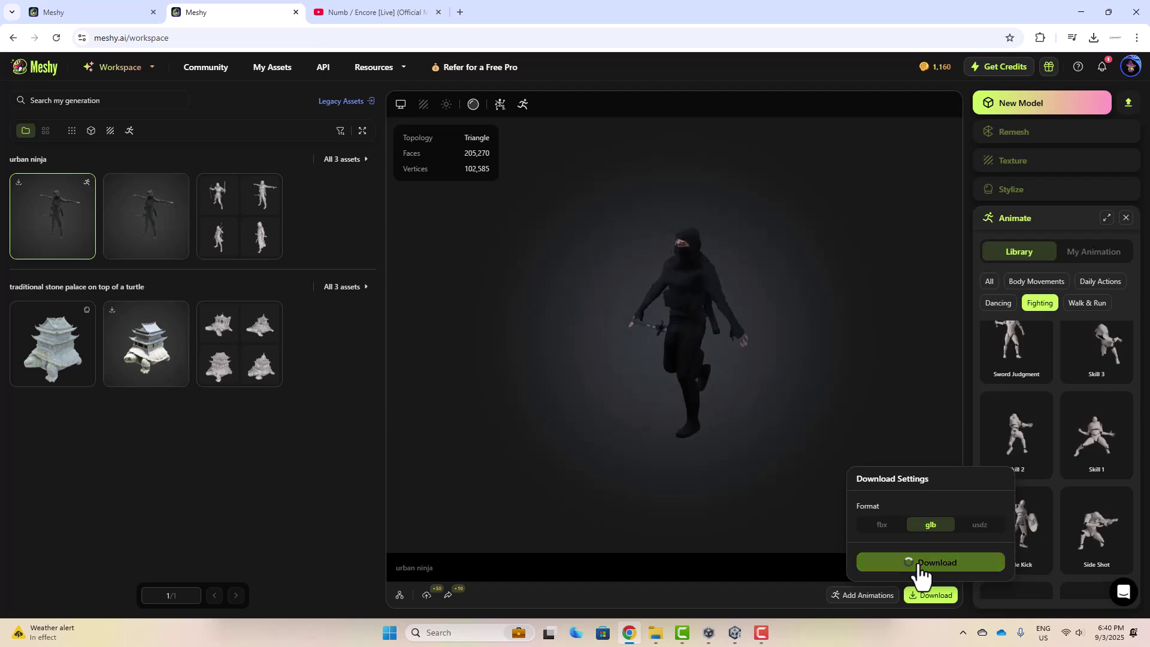
{"action": "left_click", "coordinate": [656, 633]}
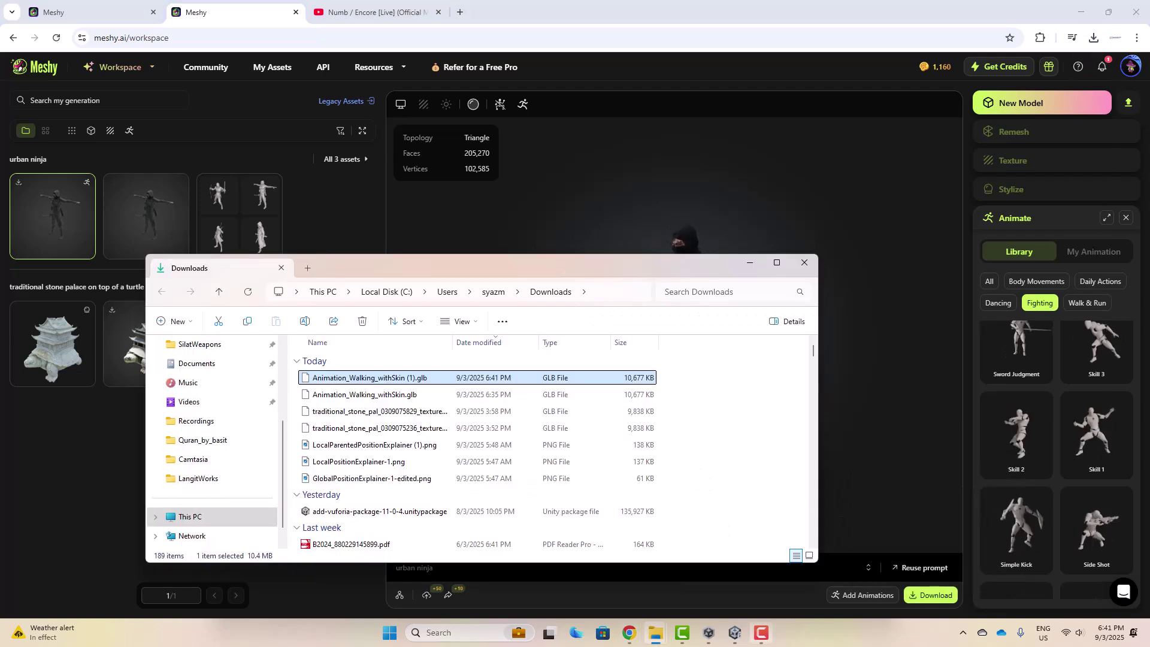
{"action": "left_click", "coordinate": [734, 633]}
- Drag Animation_Walking_withSkin (1).glb into Assets and review its glTF import settings
{"action": "mouse_move", "coordinate": [656, 633]}
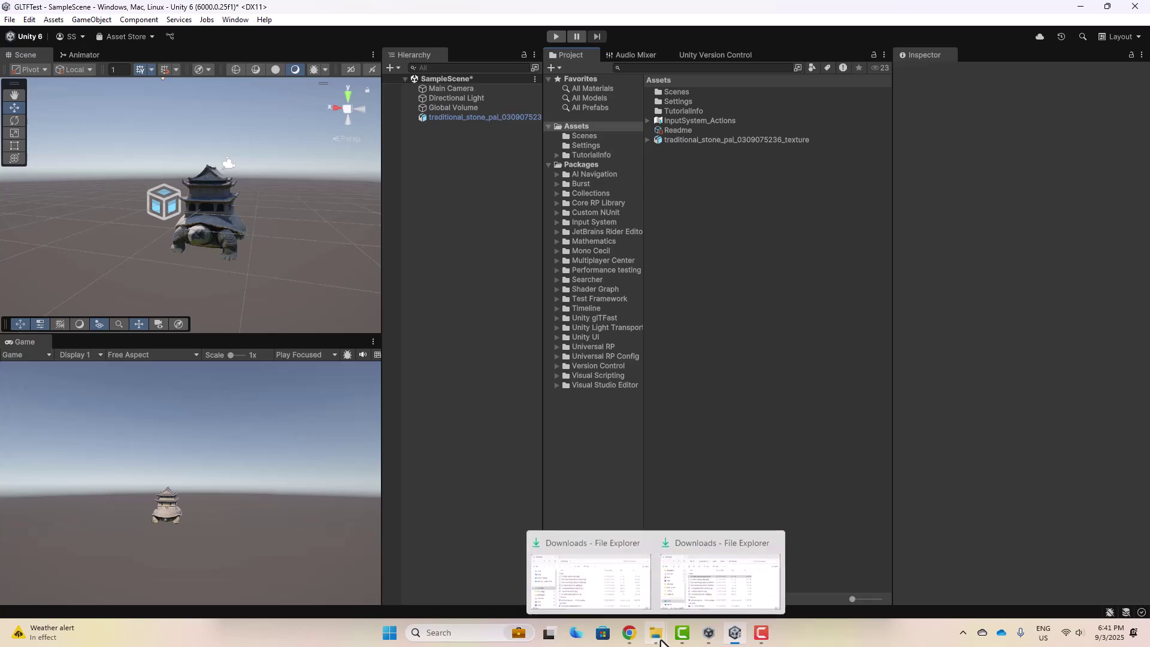
{"action": "left_click", "coordinate": [690, 584]}
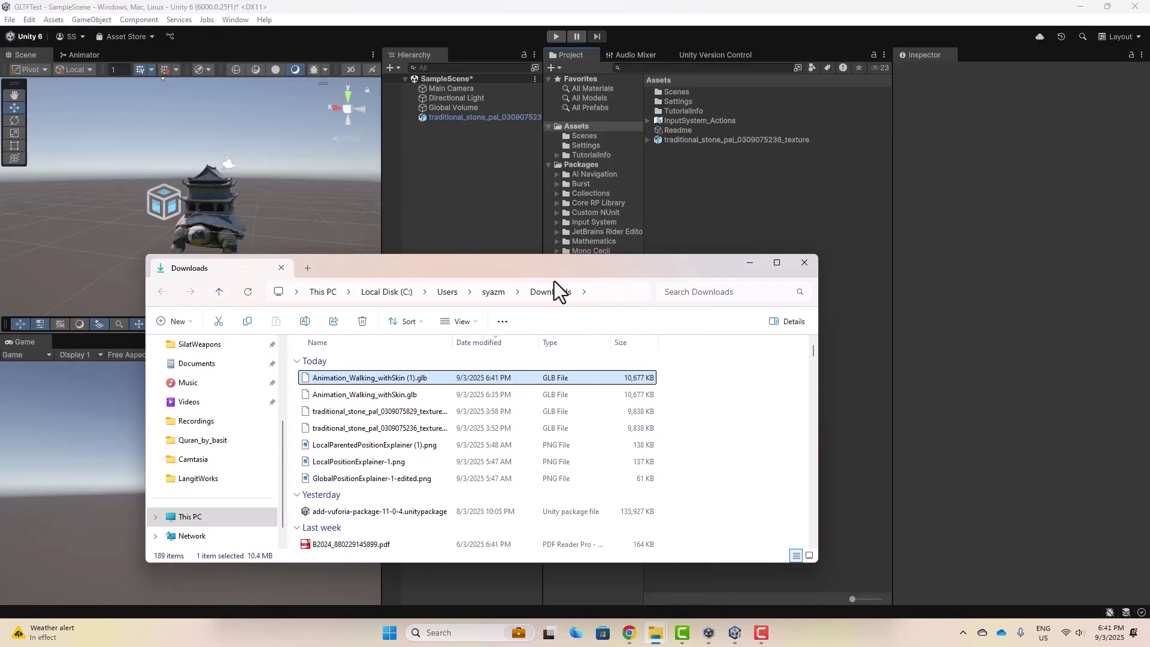
{"action": "left_click_drag", "start_coordinate": [573, 267], "coordinate": [683, 301]}
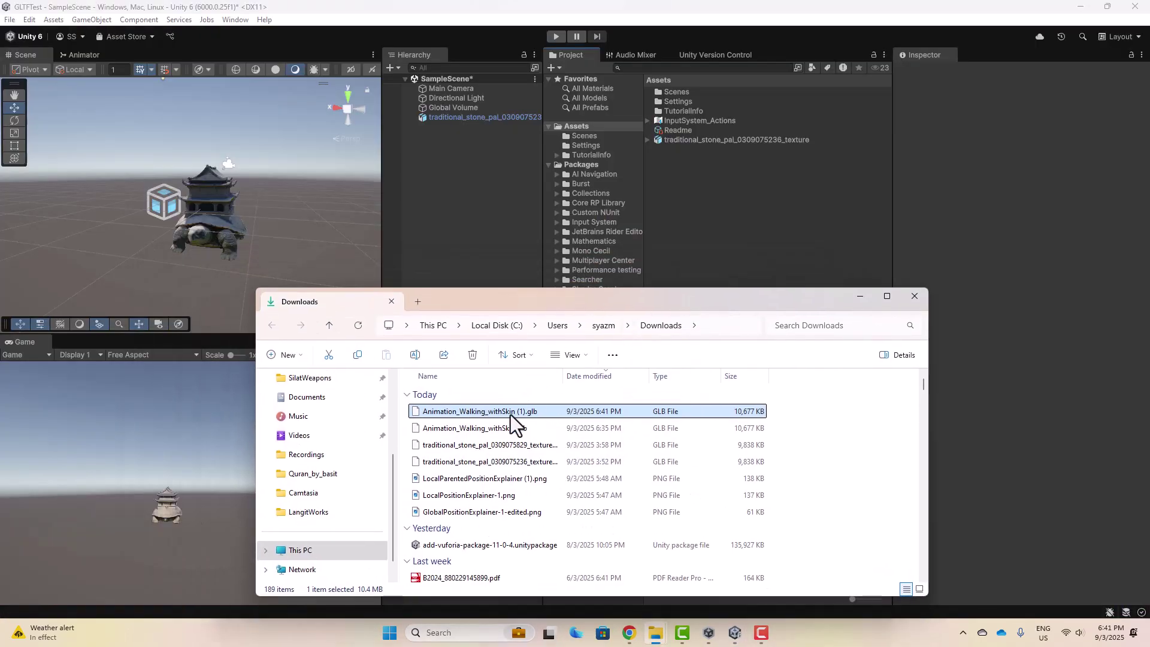
{"action": "left_click_drag", "start_coordinate": [510, 414], "coordinate": [723, 164]}
{"action": "left_click", "coordinate": [758, 196]}
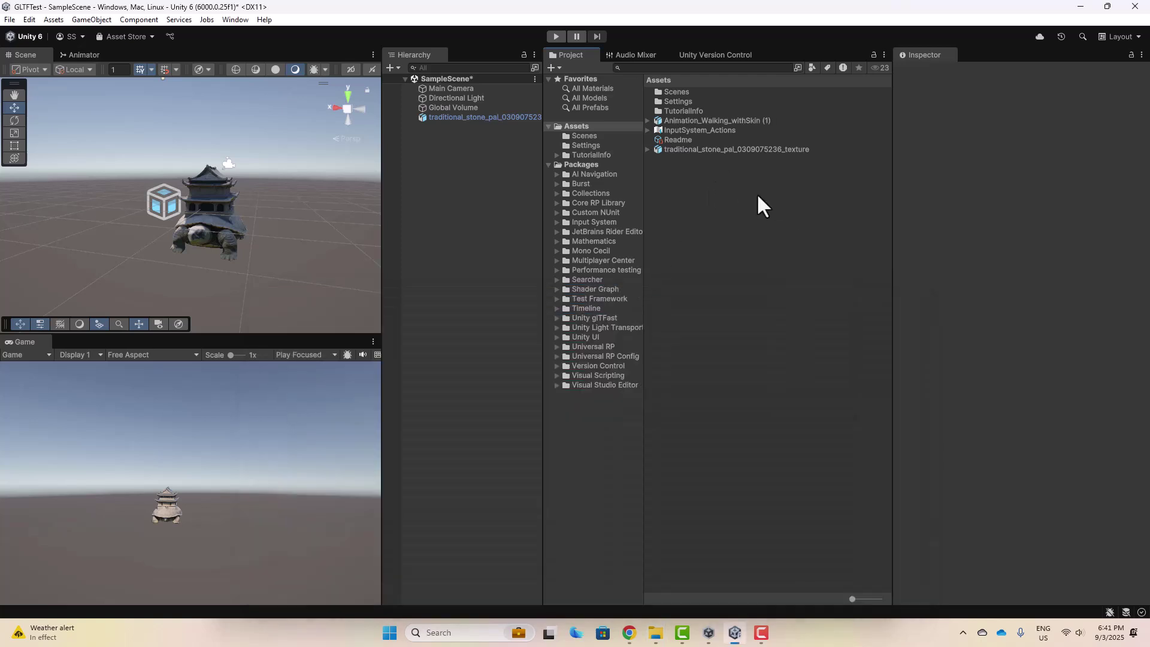
{"action": "left_click", "coordinate": [745, 120]}
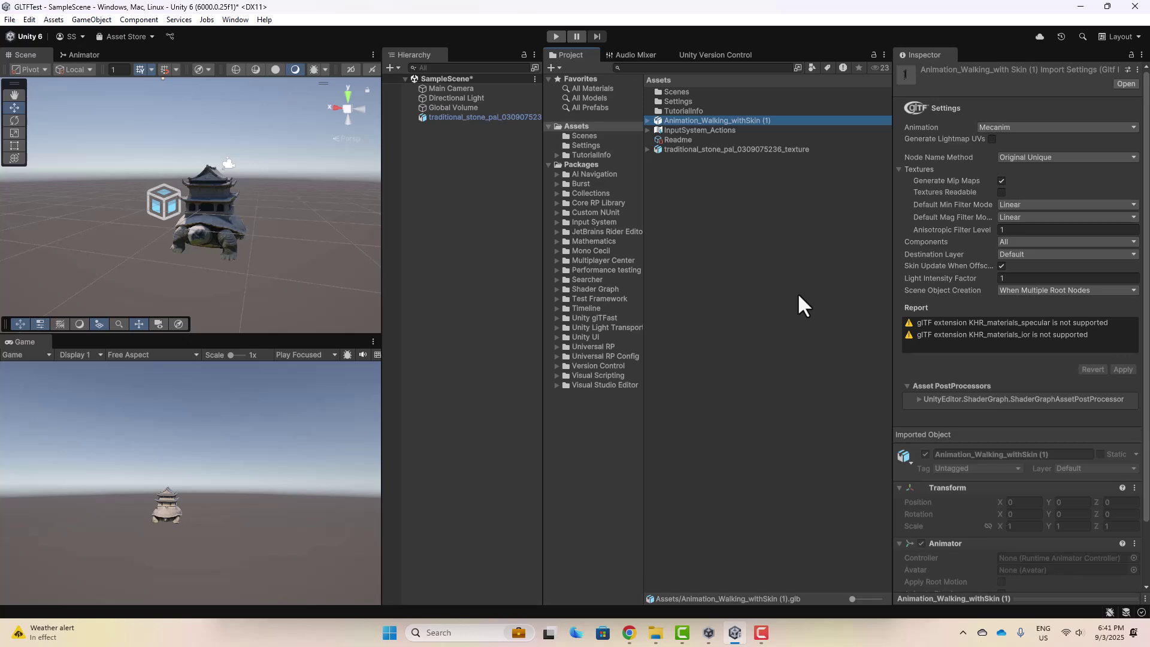
- Place the Animation_Walking_withSkin (1) ninja model into the scene
{"action": "left_click", "coordinate": [759, 360]}
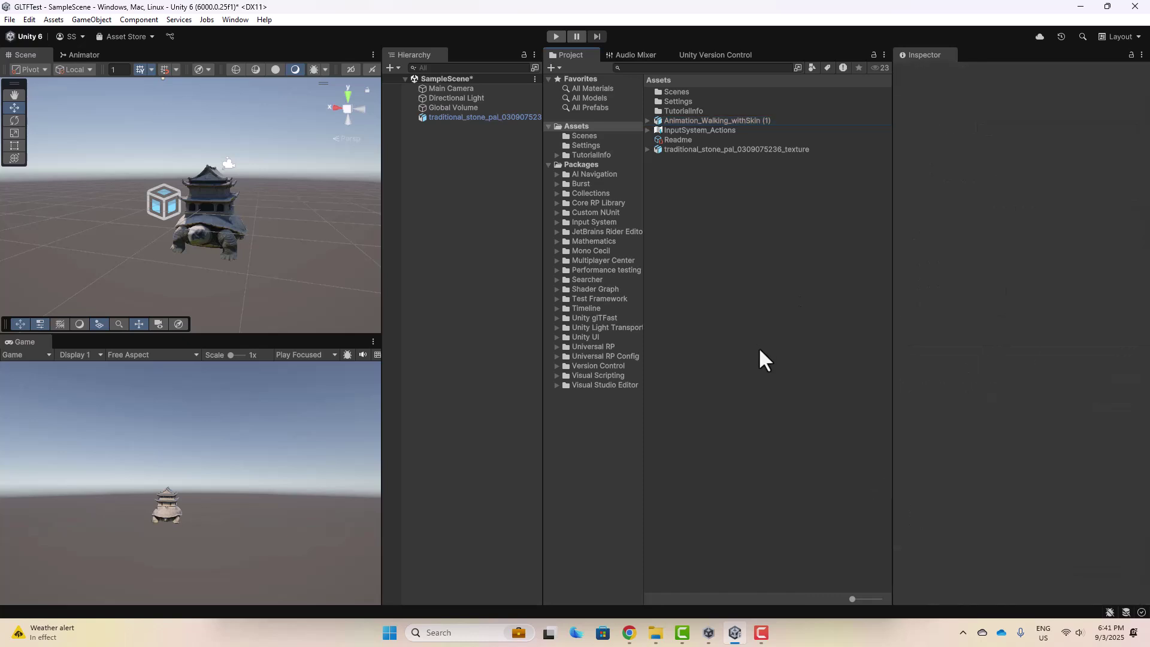
{"action": "mouse_move", "coordinate": [749, 116]}
{"action": "left_mouse_down"}
{"action": "mouse_move", "coordinate": [312, 202]}
{"action": "mouse_move", "coordinate": [255, 268]}
{"action": "left_mouse_up"}
{"action": "mouse_move", "coordinate": [320, 210]}
{"action": "middle_mouse_down"}
{"action": "mouse_move", "coordinate": [310, 289]}
{"action": "mouse_move", "coordinate": [310, 238]}
{"action": "middle_mouse_up"}
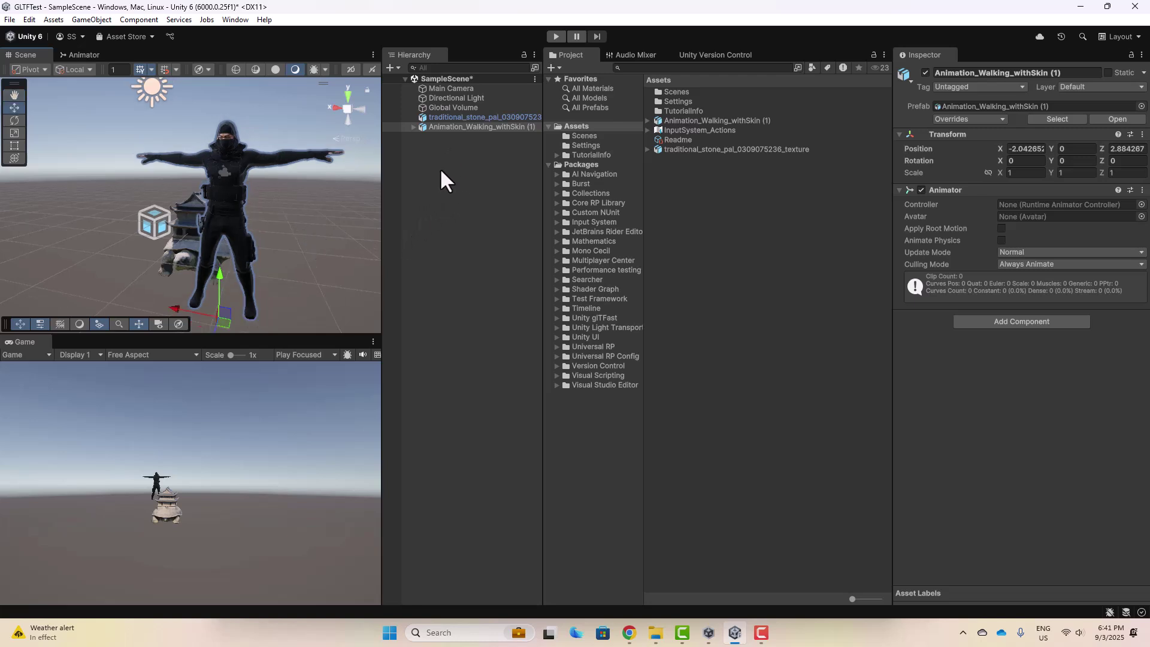
- Expand the ninja asset to inspect its walking clip, then select the ninja object
{"action": "left_click", "coordinate": [648, 120]}
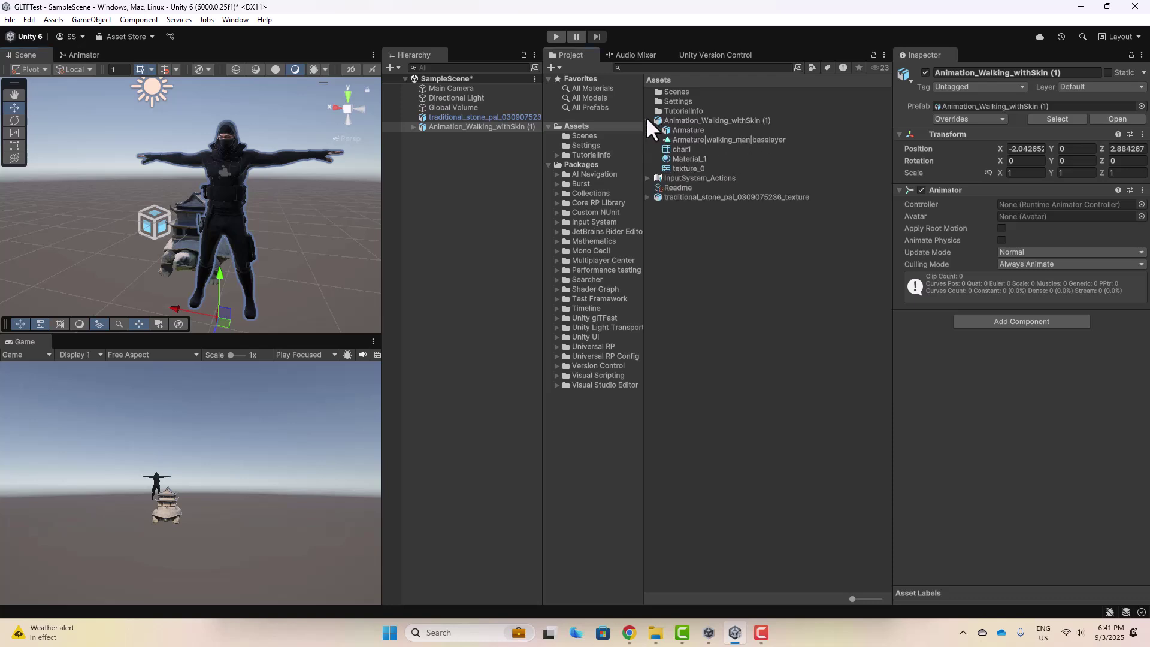
{"action": "left_click", "coordinate": [751, 137]}
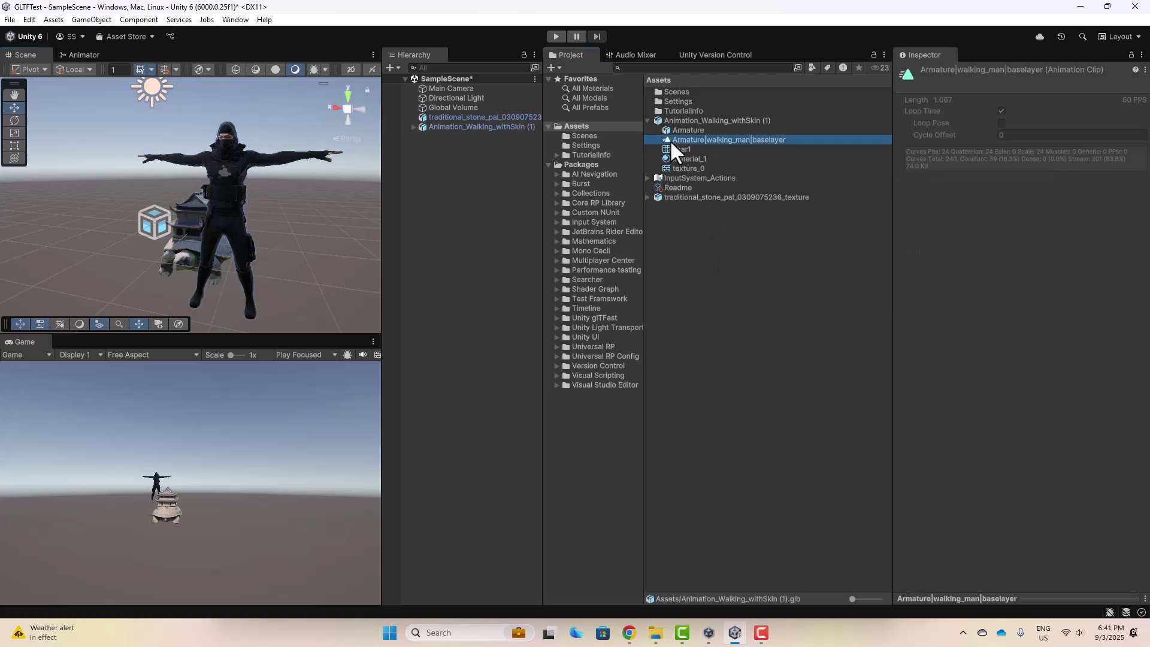
{"action": "left_click", "coordinate": [485, 128]}
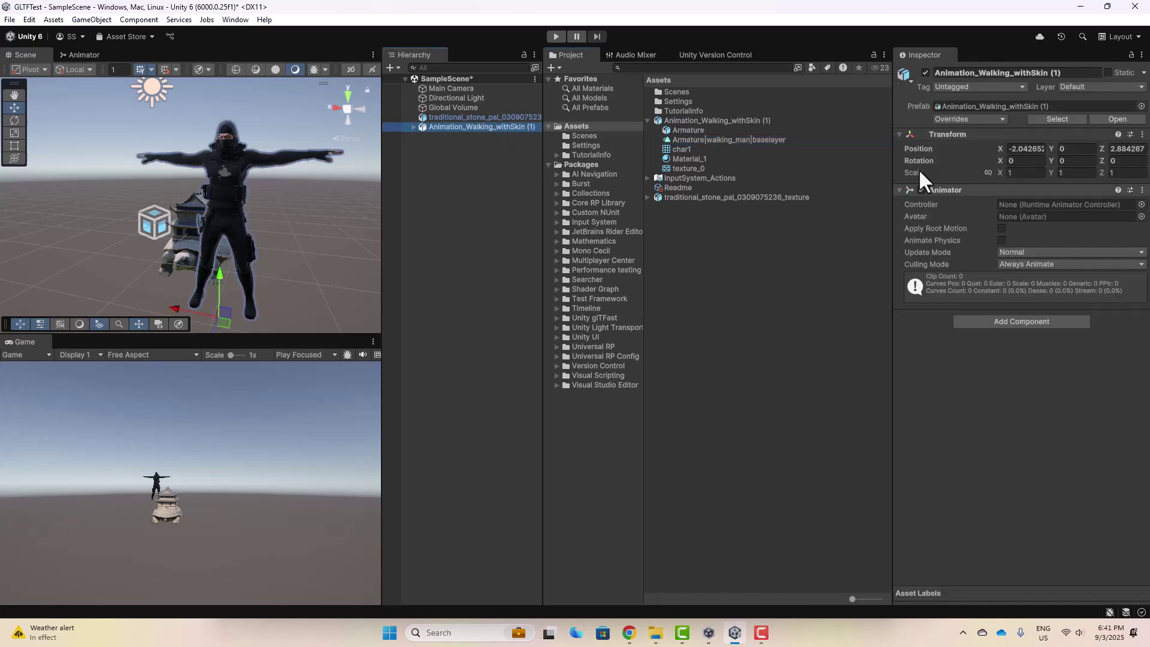
- Create an Animator Controller in Assets named NinjaTest and open it in the Animator
{"action": "left_click", "coordinate": [710, 210]}
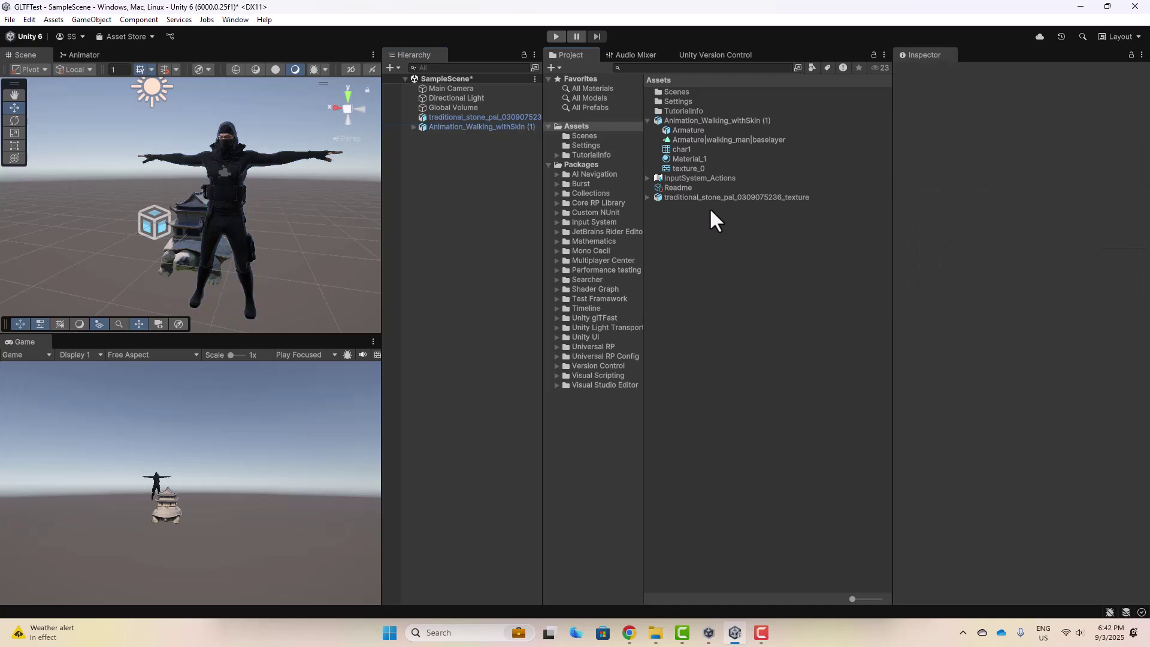
{"action": "right_click", "coordinate": [699, 247]}
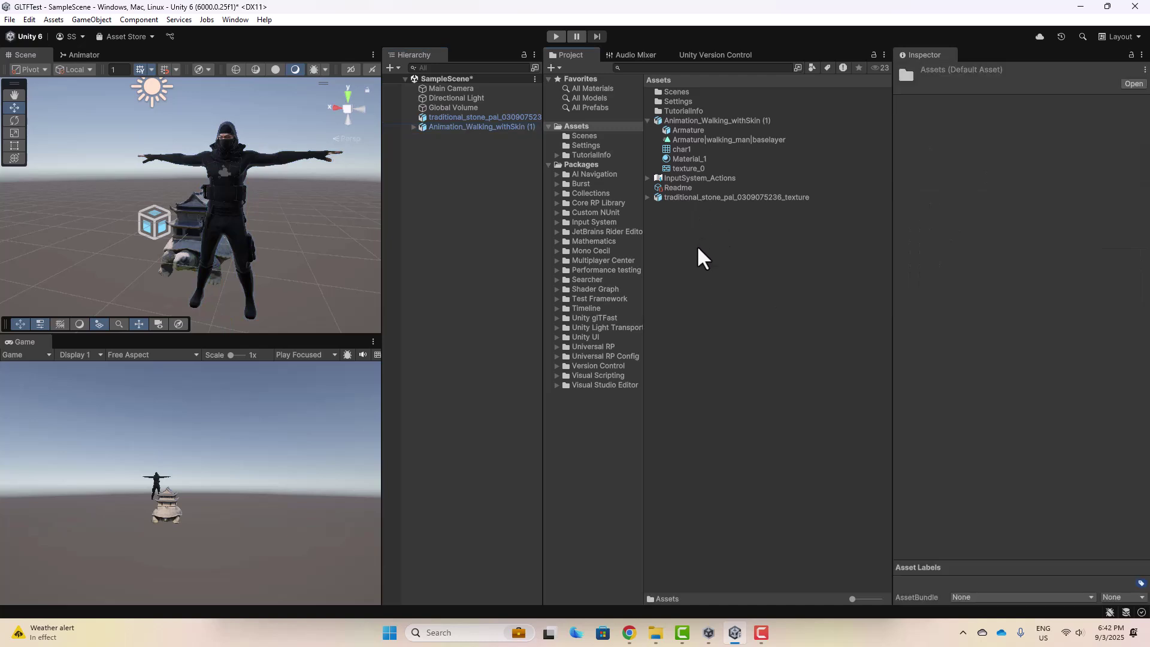
{"action": "mouse_move", "coordinate": [796, 257]}
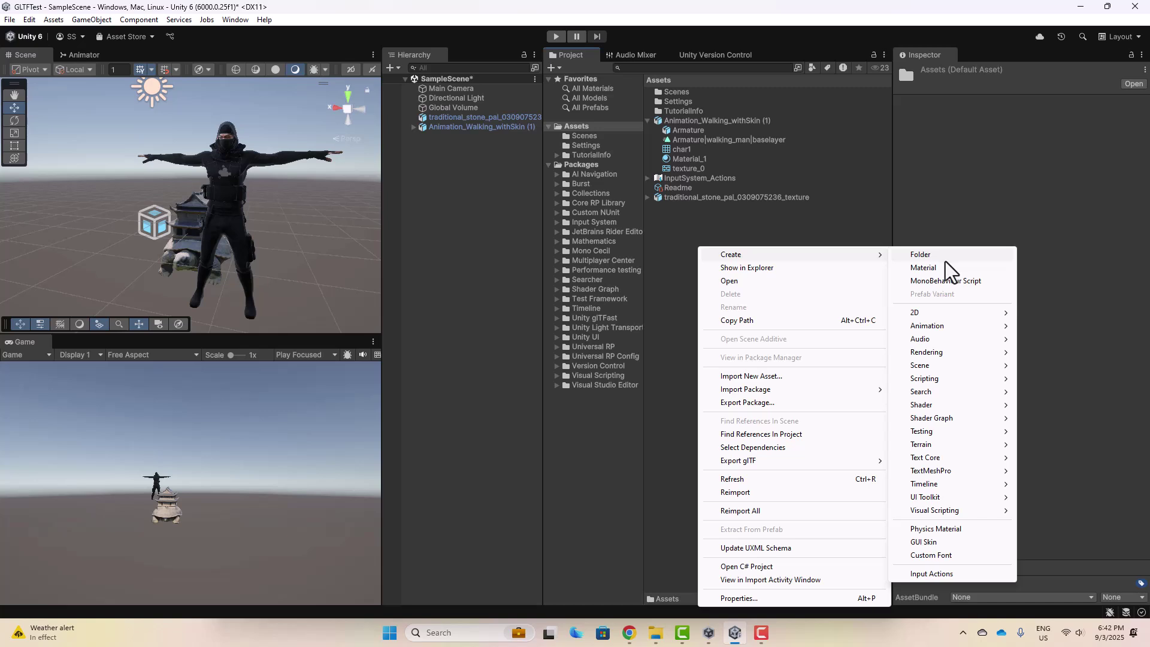
{"action": "mouse_move", "coordinate": [954, 325]}
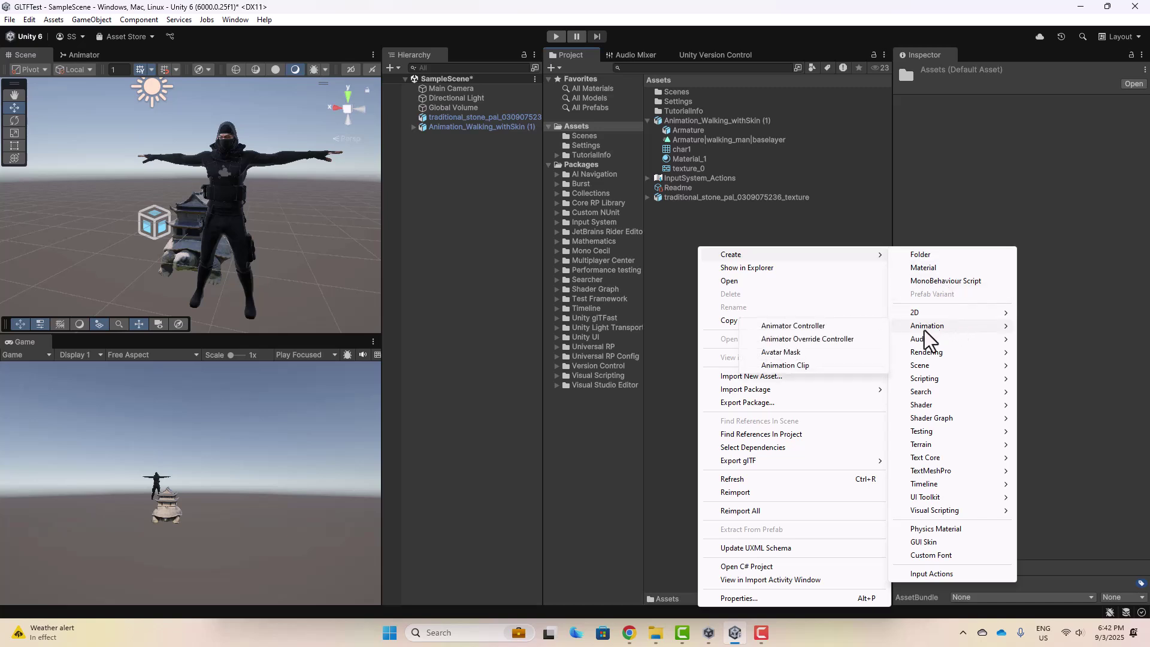
{"action": "left_click", "coordinate": [873, 329]}
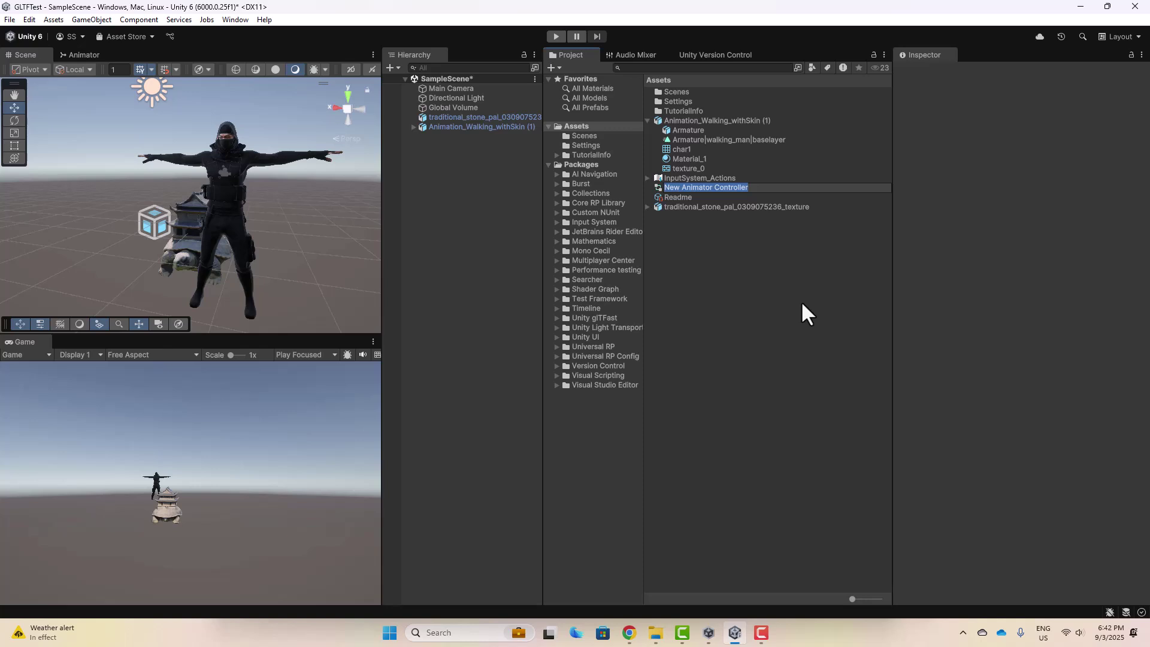
{"action": "type", "text": "Ninja"}
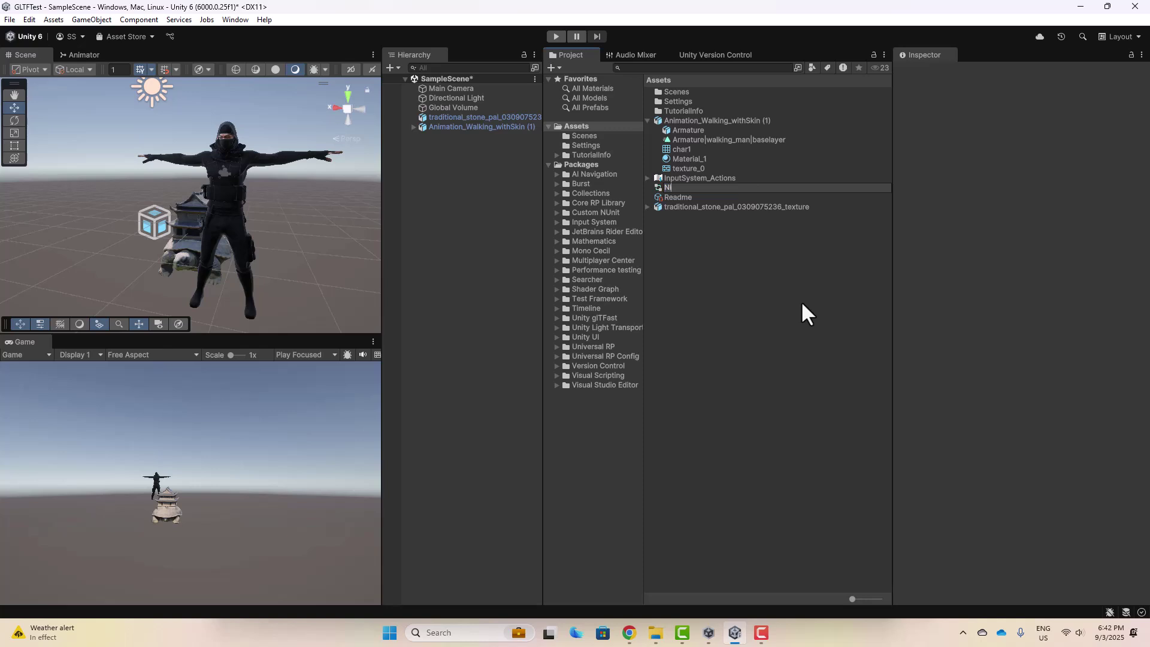
{"action": "type", "text": "T"}
{"action": "type", "text": "est"}
{"action": "key", "text": "Return"}
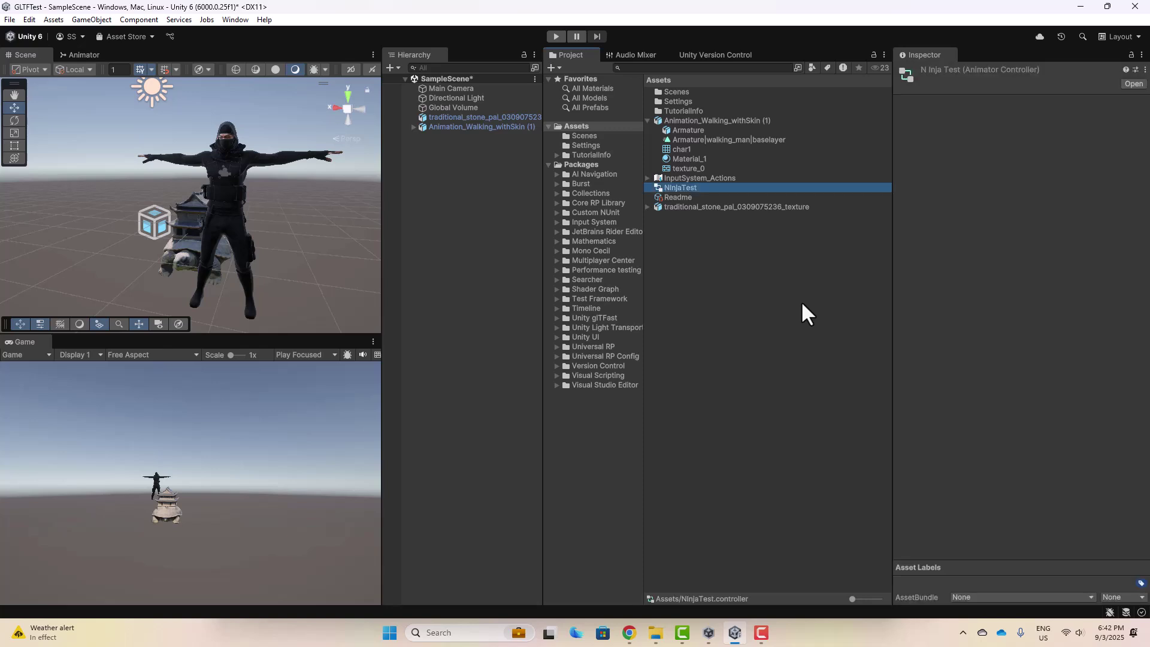
{"action": "double_click", "coordinate": [730, 187]}
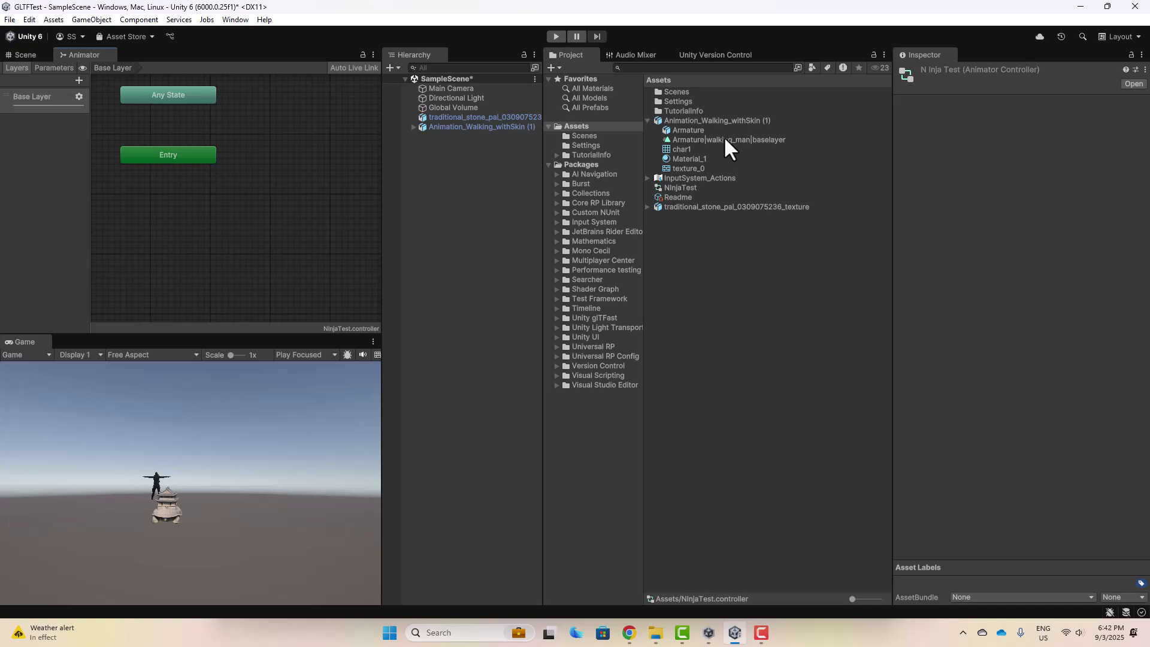
- Add the walking clip as NinjaTest's default state, assign NinjaTest to the ninja, and press Play
{"action": "left_click_drag", "start_coordinate": [723, 139], "coordinate": [298, 155]}
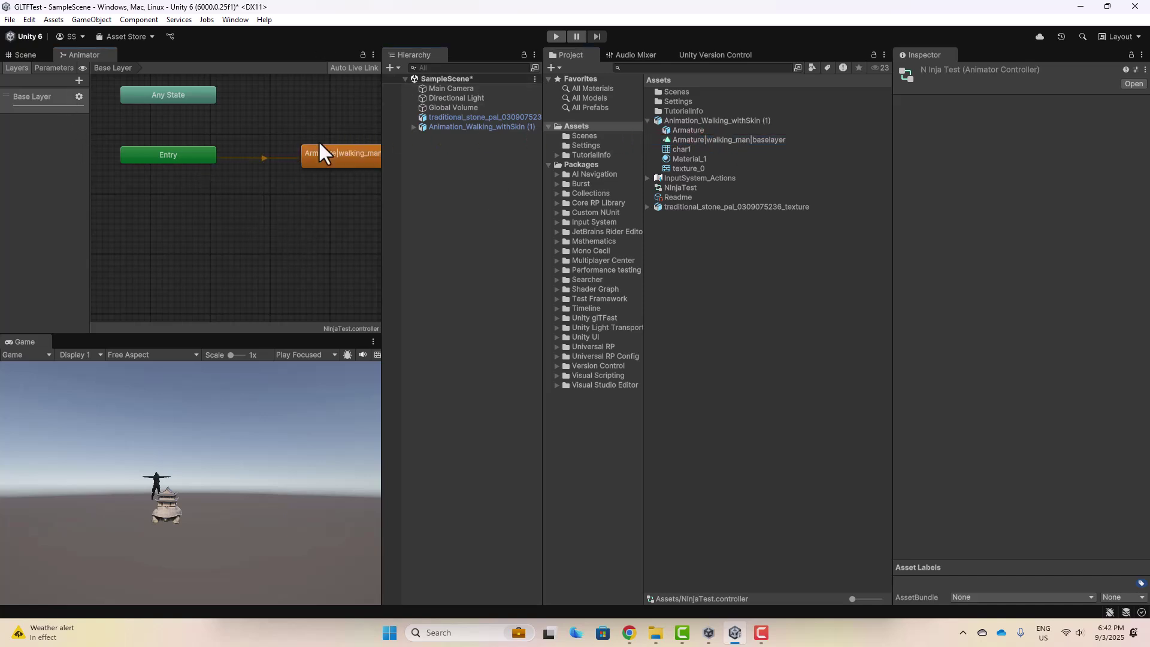
{"action": "left_click", "coordinate": [24, 55]}
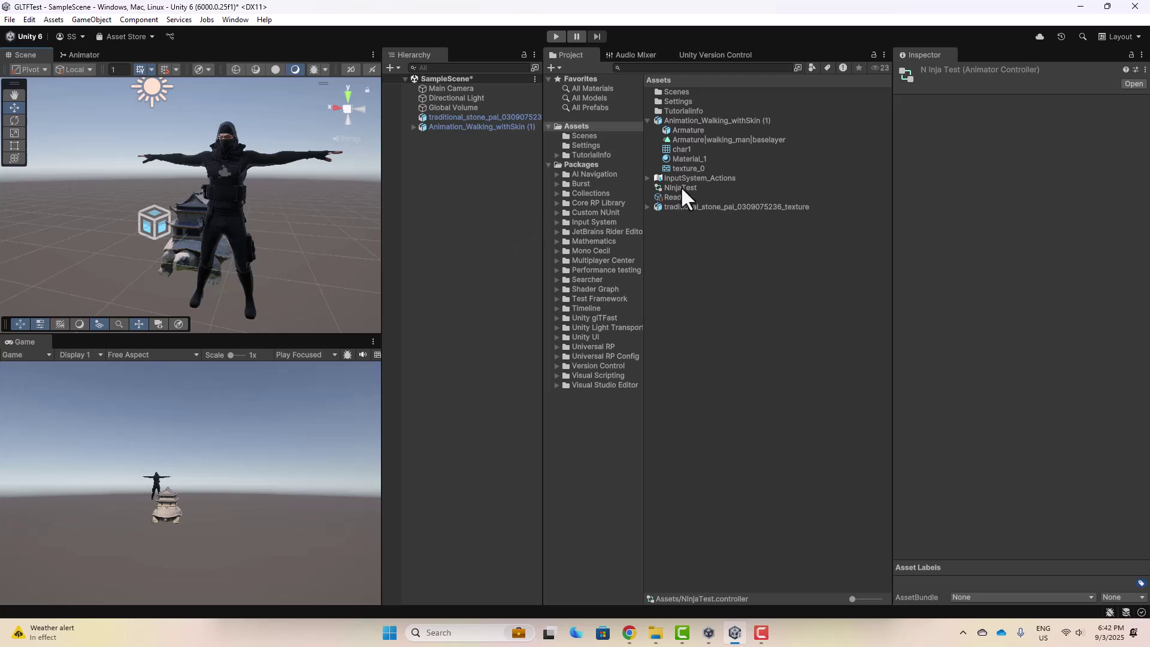
{"action": "mouse_move", "coordinate": [681, 185]}
{"action": "left_mouse_down"}
{"action": "mouse_move", "coordinate": [481, 137]}
{"action": "mouse_move", "coordinate": [485, 128]}
{"action": "left_mouse_up"}
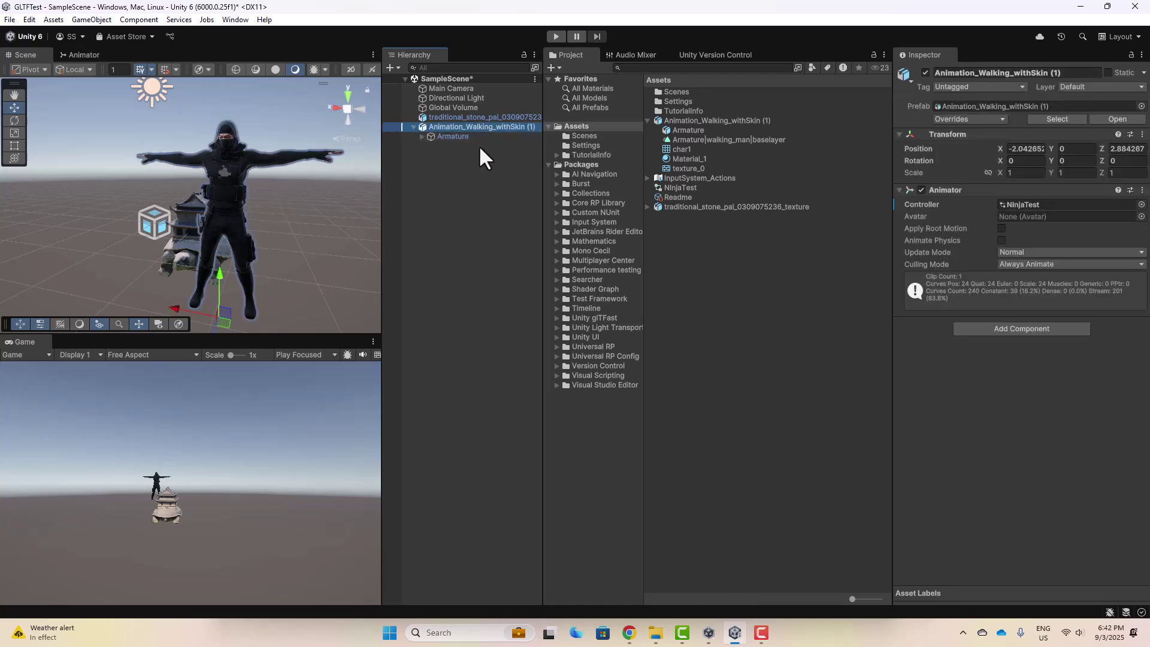
{"action": "left_click", "coordinate": [552, 38]}
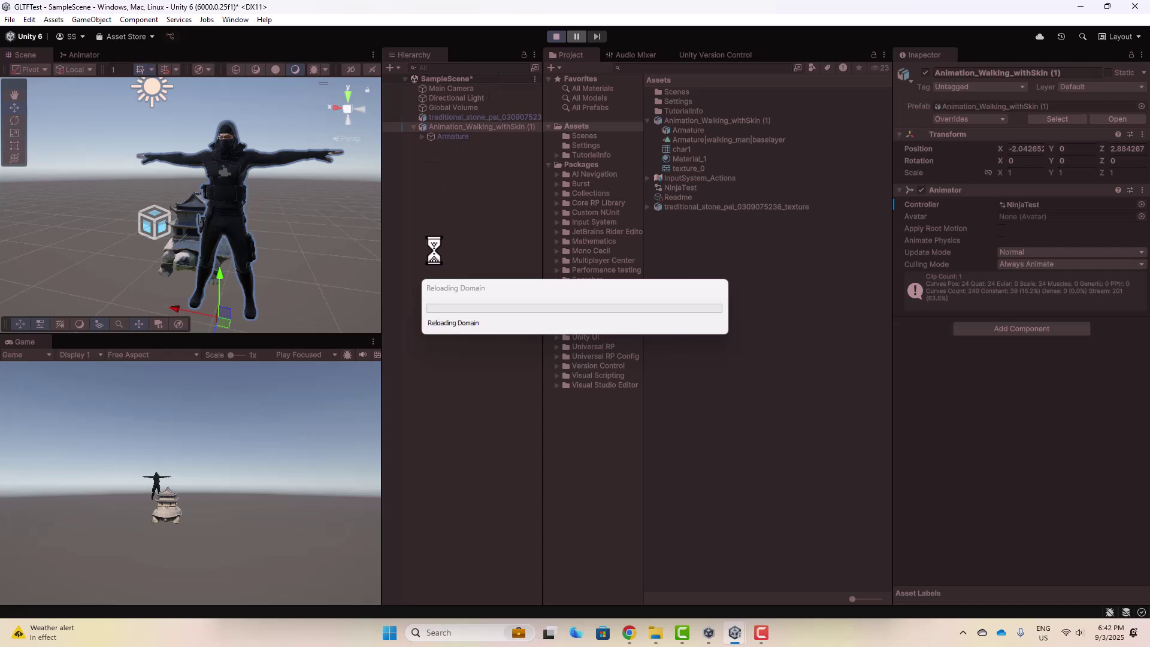